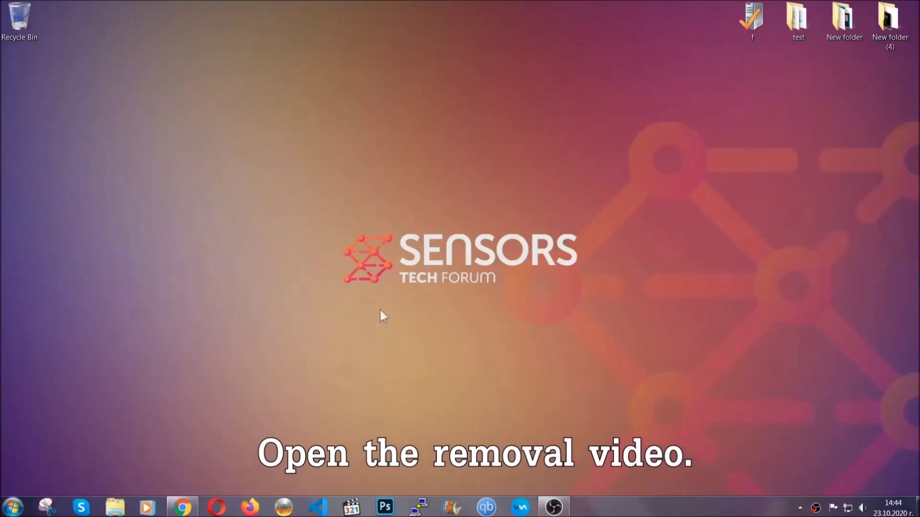
Follow the removal video's description link in Chrome to download and launch SpyHunter-Installer.exe
{"action": "left_click", "coordinate": [182, 507]}
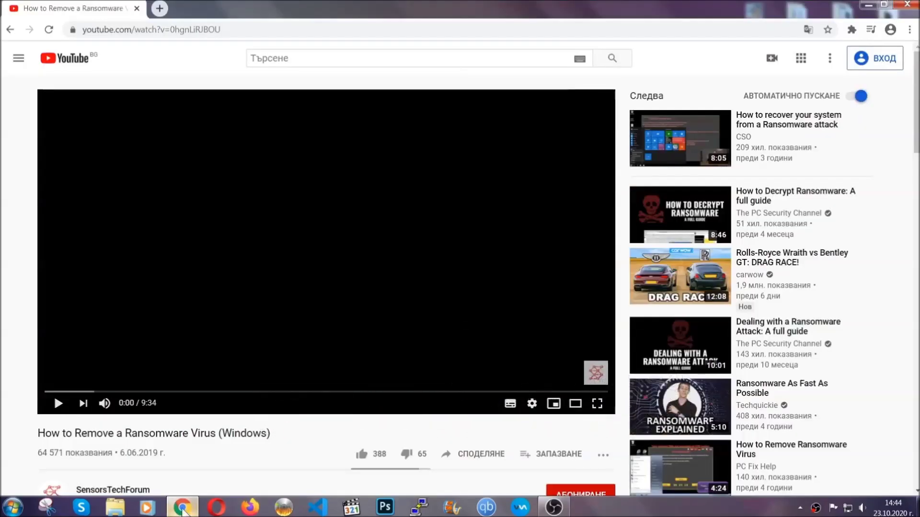
{"action": "scroll", "coordinate": [169, 391], "scroll_direction": "down", "scroll_amount": 3}
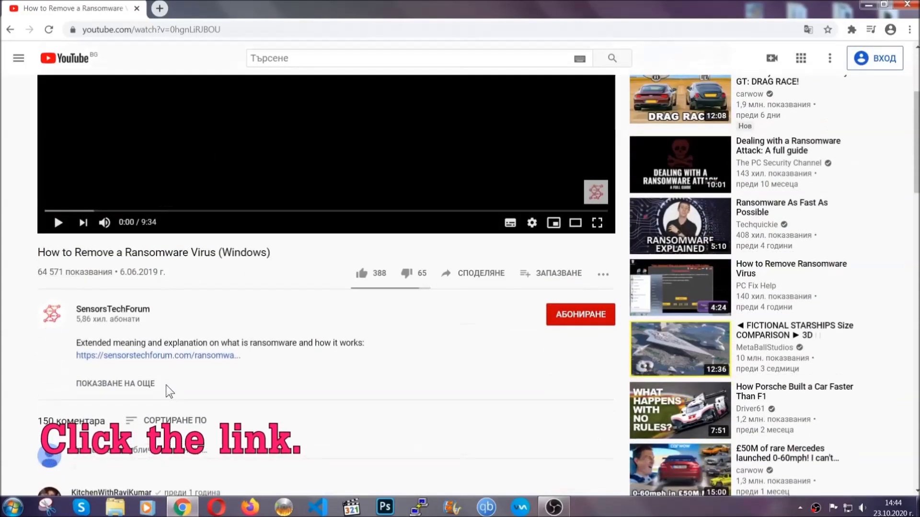
{"action": "left_click", "coordinate": [182, 357]}
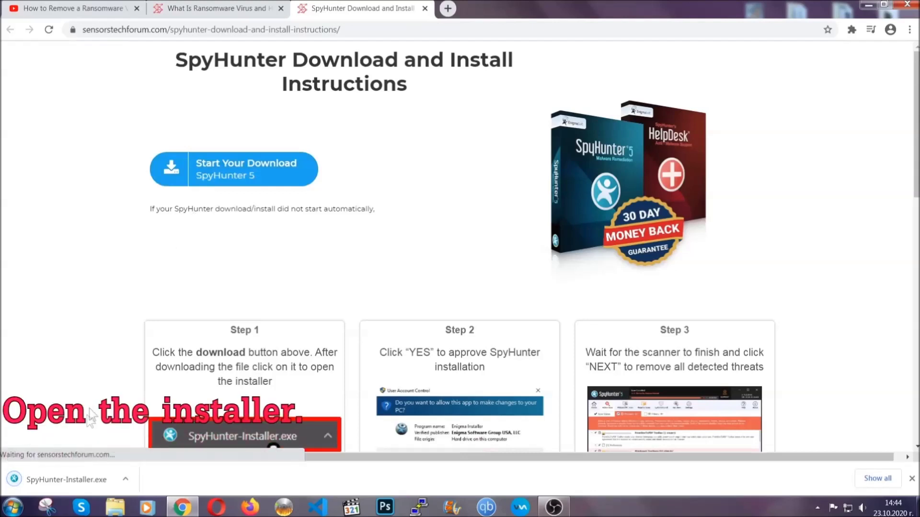
{"action": "left_click", "coordinate": [65, 478]}
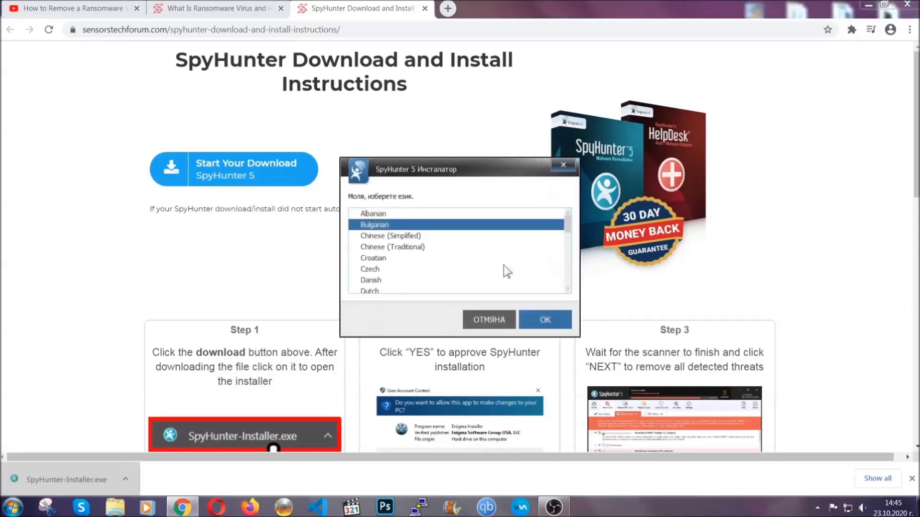
Install SpyHunter 5 in English, accepting the EULA and Privacy Policy, and let it start scanning
{"action": "scroll", "coordinate": [479, 266], "scroll_direction": "down", "scroll_amount": 3}
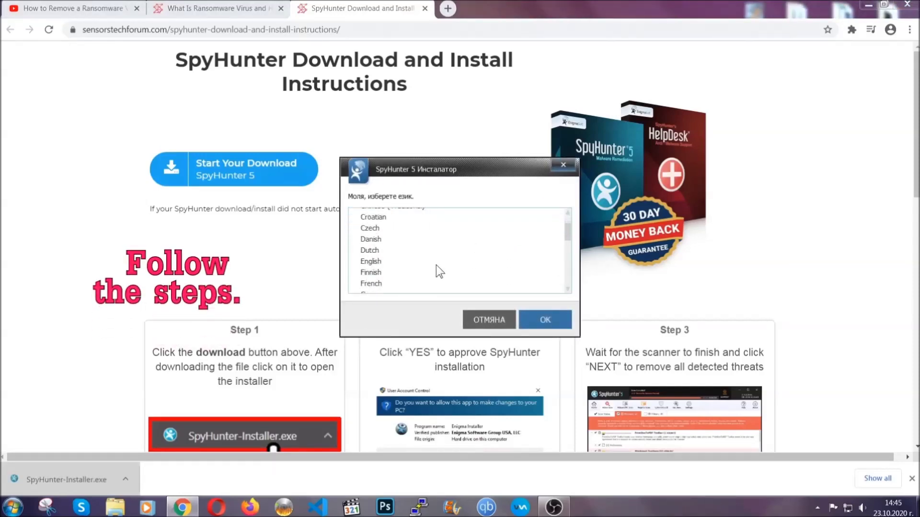
{"action": "left_click", "coordinate": [435, 263]}
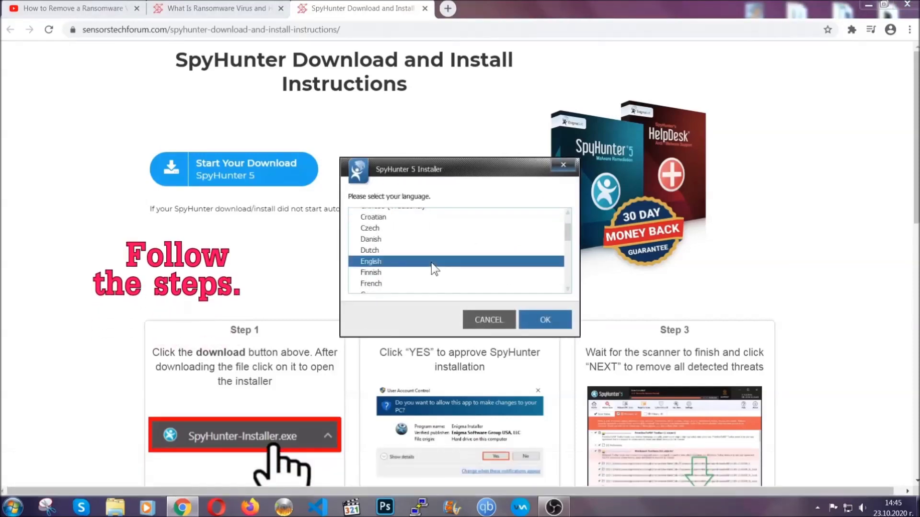
{"action": "left_click", "coordinate": [537, 318]}
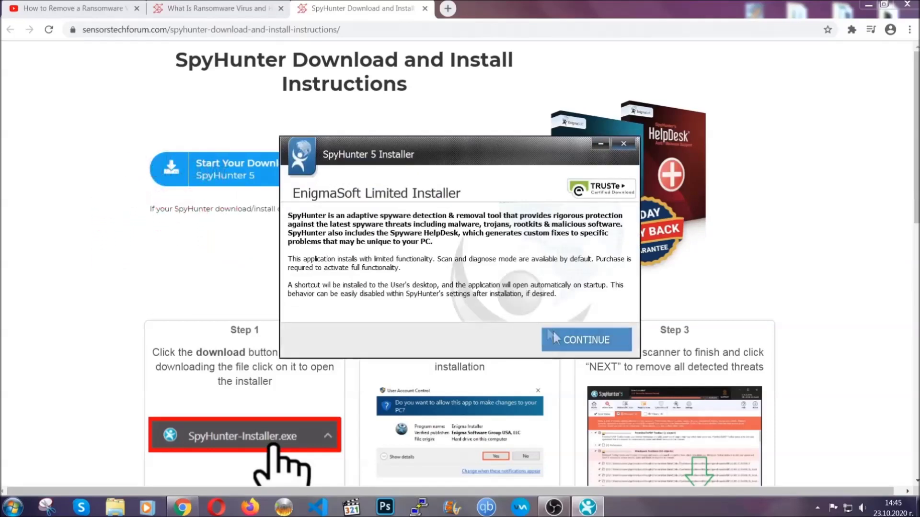
{"action": "left_click", "coordinate": [551, 333]}
{"action": "left_click", "coordinate": [527, 311]}
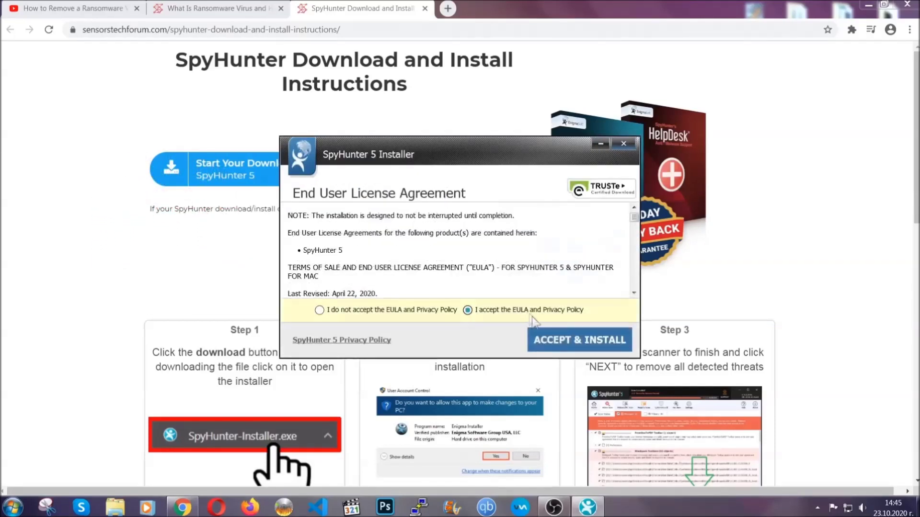
{"action": "left_click", "coordinate": [549, 339]}
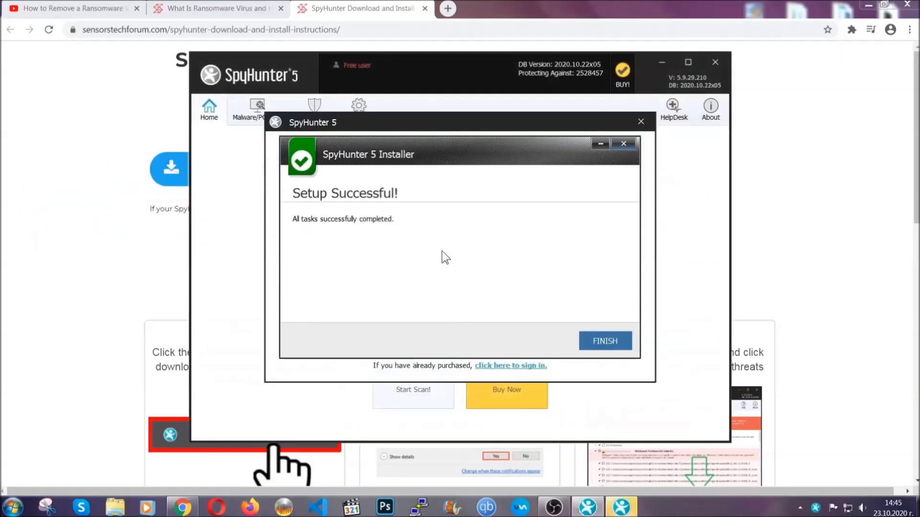
{"action": "left_click", "coordinate": [588, 343]}
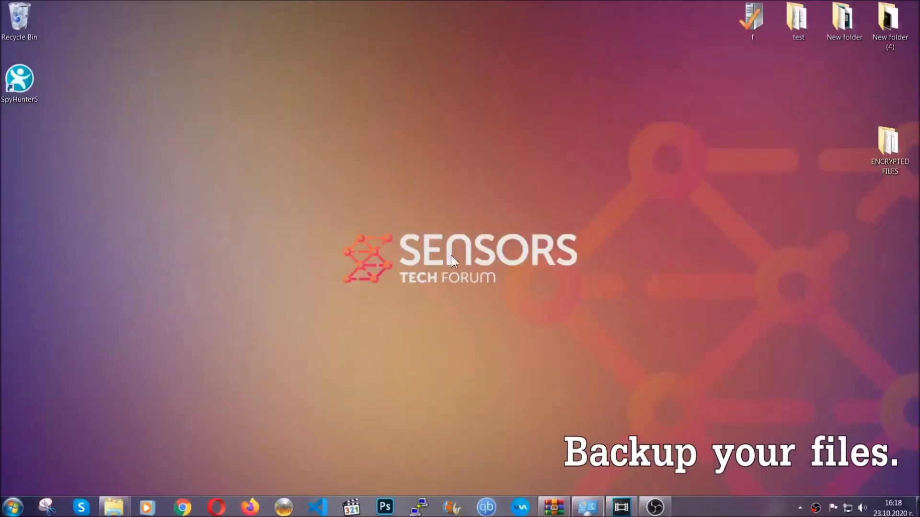
Copy all six .efji files from the ENCRYPTED FILES folder
{"action": "double_click", "coordinate": [884, 148]}
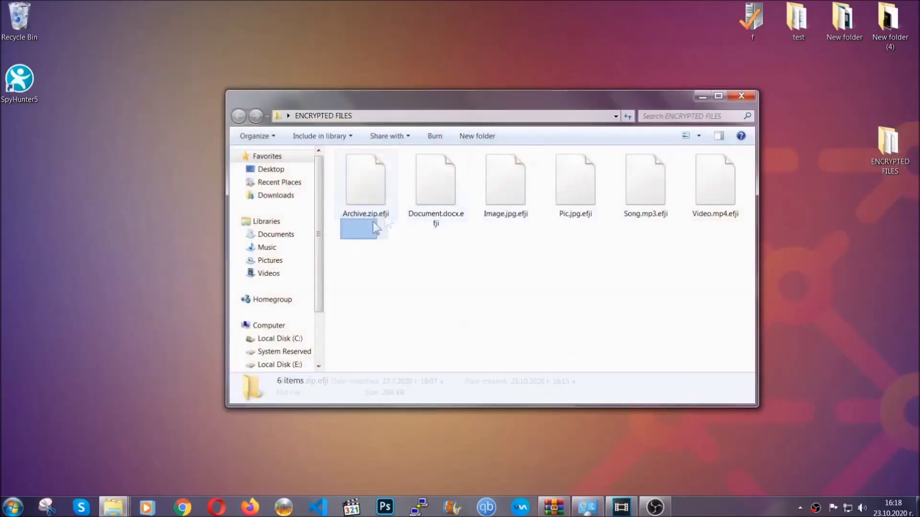
{"action": "left_click_drag", "start_coordinate": [373, 222], "coordinate": [719, 171]}
{"action": "right_click", "coordinate": [719, 170]}
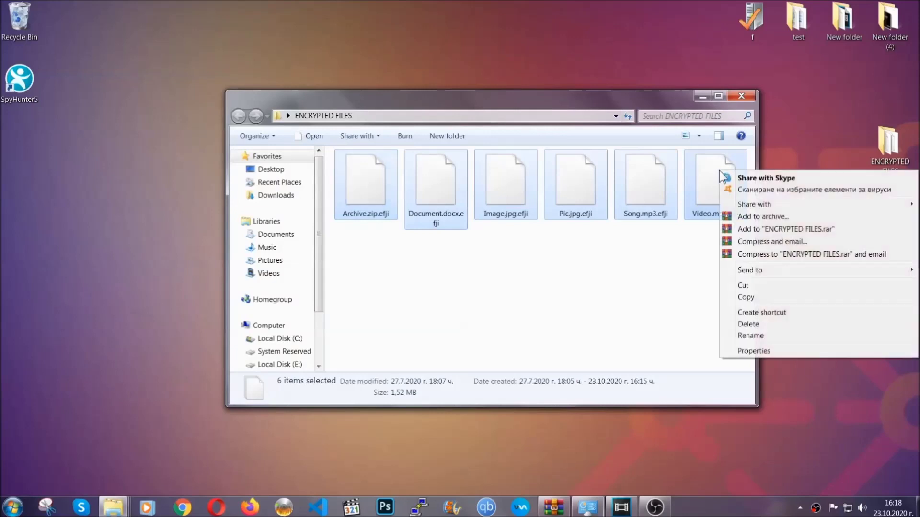
{"action": "left_click", "coordinate": [745, 298]}
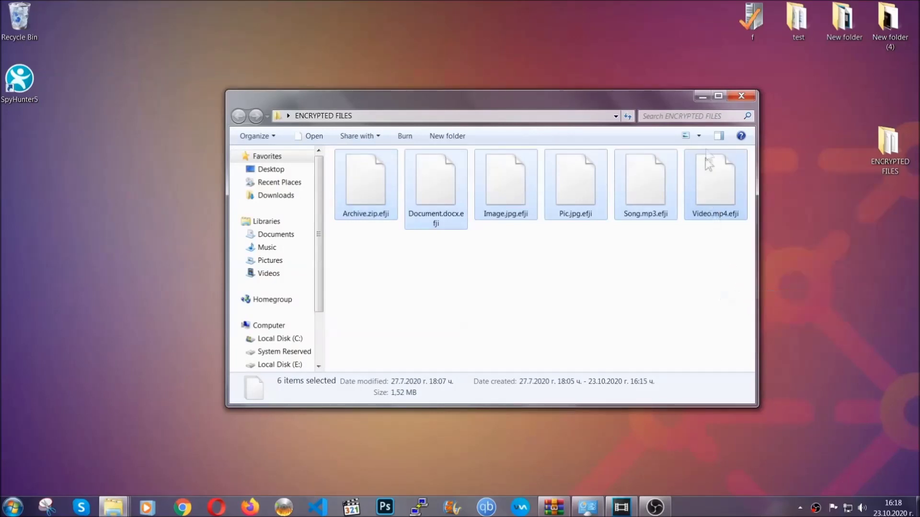
{"action": "left_click", "coordinate": [703, 97]}
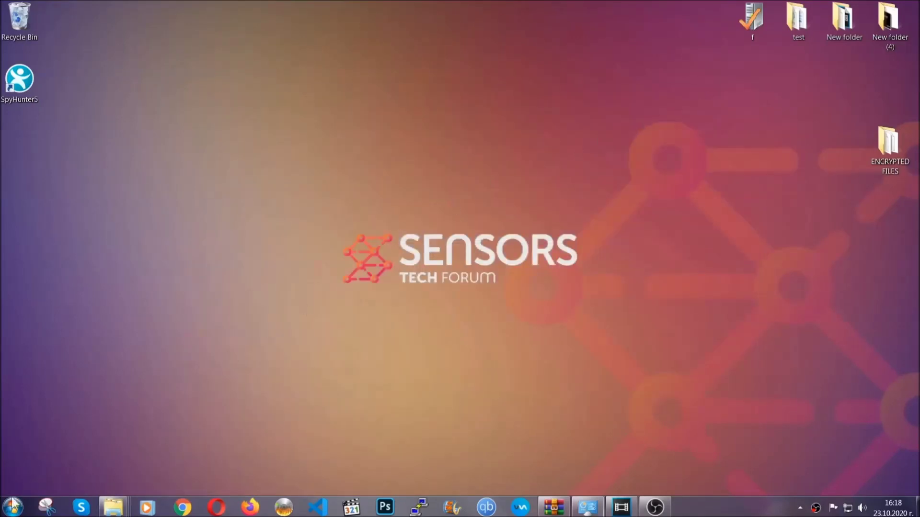
Paste the copied files onto FLASH DRIVE (H:) and close its window
{"action": "left_click", "coordinate": [13, 507]}
{"action": "left_click", "coordinate": [176, 359]}
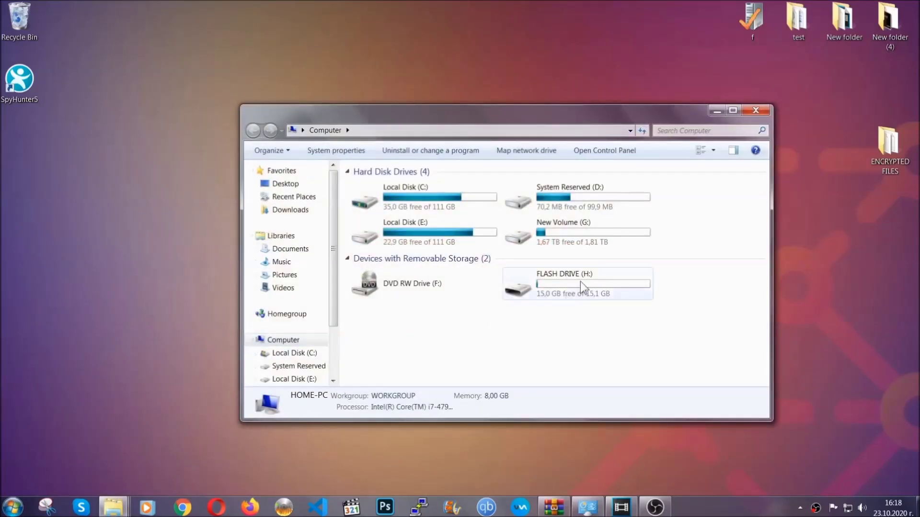
{"action": "double_click", "coordinate": [580, 281]}
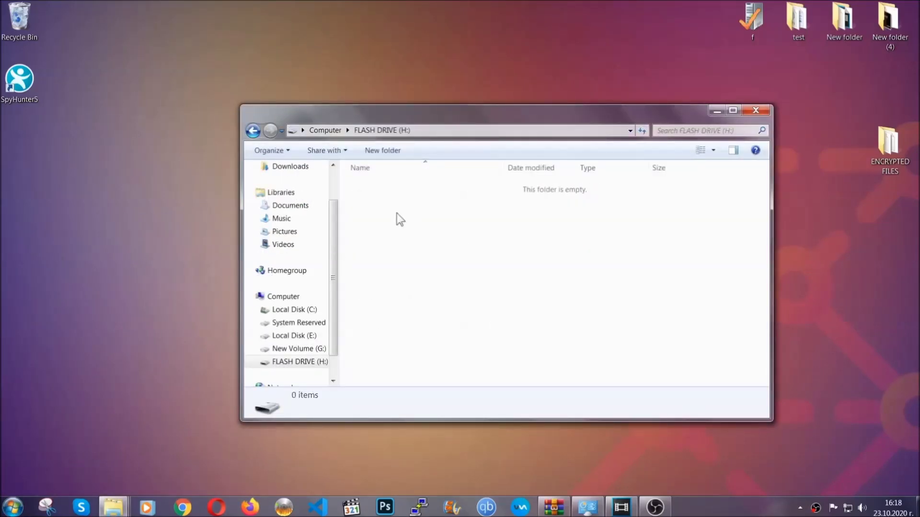
{"action": "right_click", "coordinate": [398, 214]}
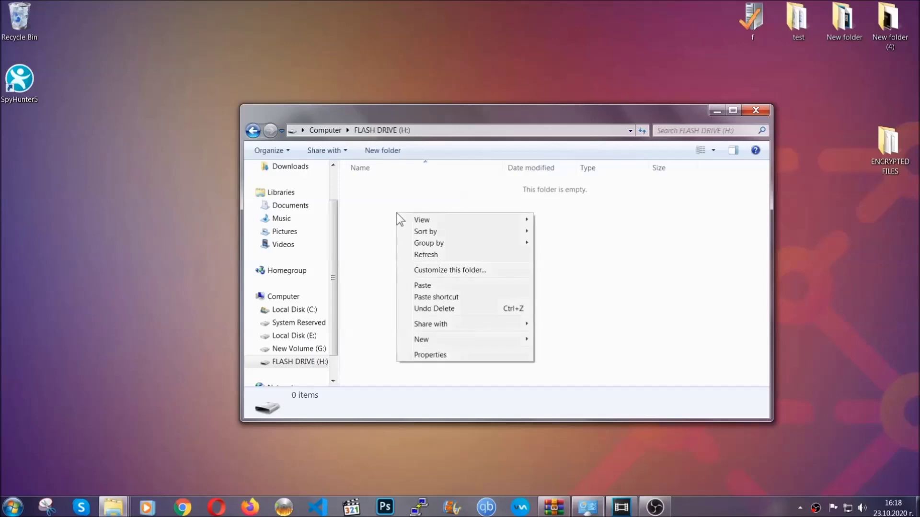
{"action": "left_click", "coordinate": [418, 286]}
{"action": "left_click", "coordinate": [419, 286]}
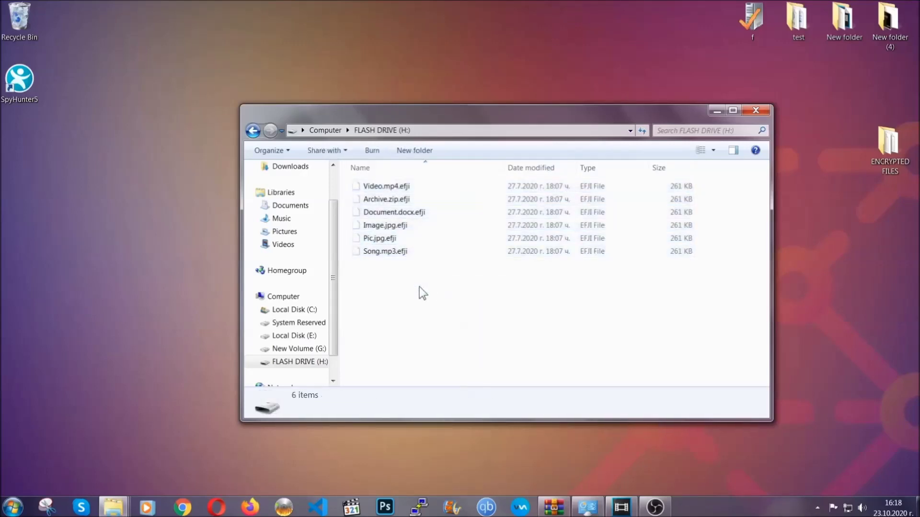
{"action": "left_click", "coordinate": [756, 111]}
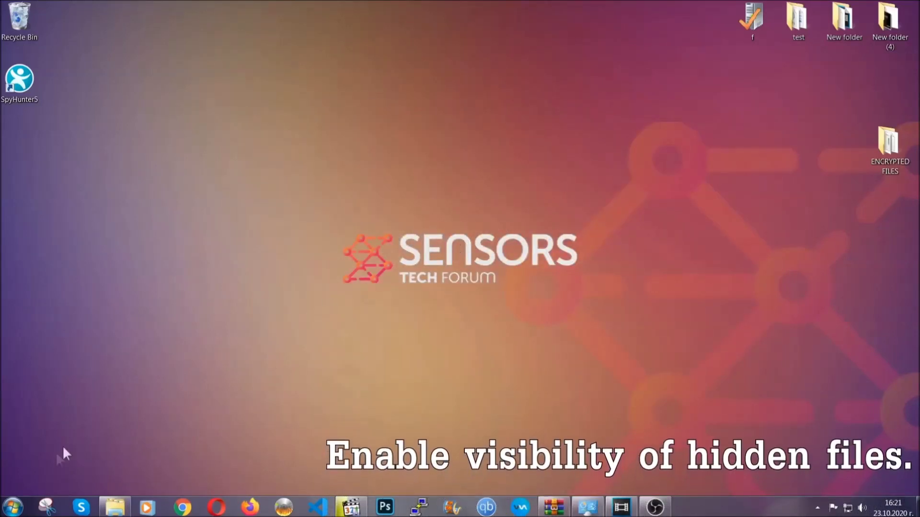
Find 'hidden files and folders' in Start search and apply 'Show hidden files, folders, and drives'
{"action": "left_click", "coordinate": [13, 507]}
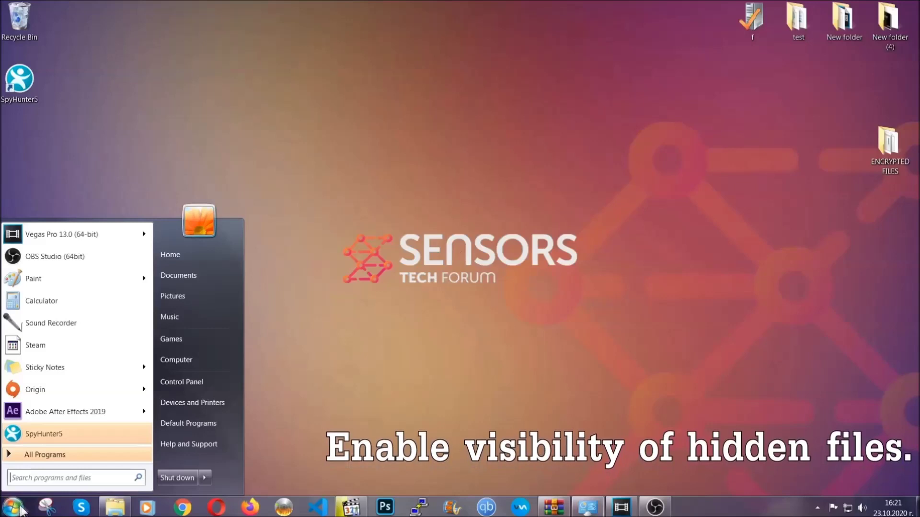
{"action": "left_click", "coordinate": [37, 477]}
{"action": "type", "text": "showh"}
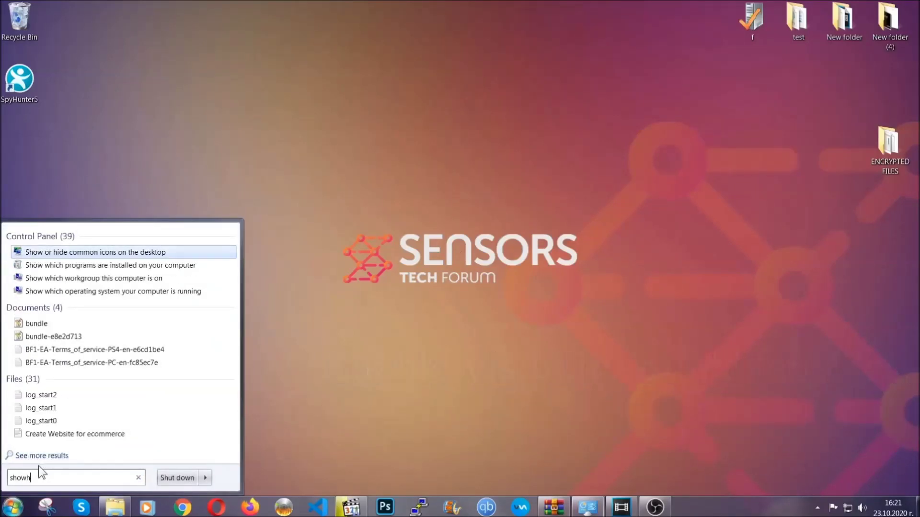
{"action": "key", "text": "BackSpace"}
{"action": "type", "text": "hidden f"}
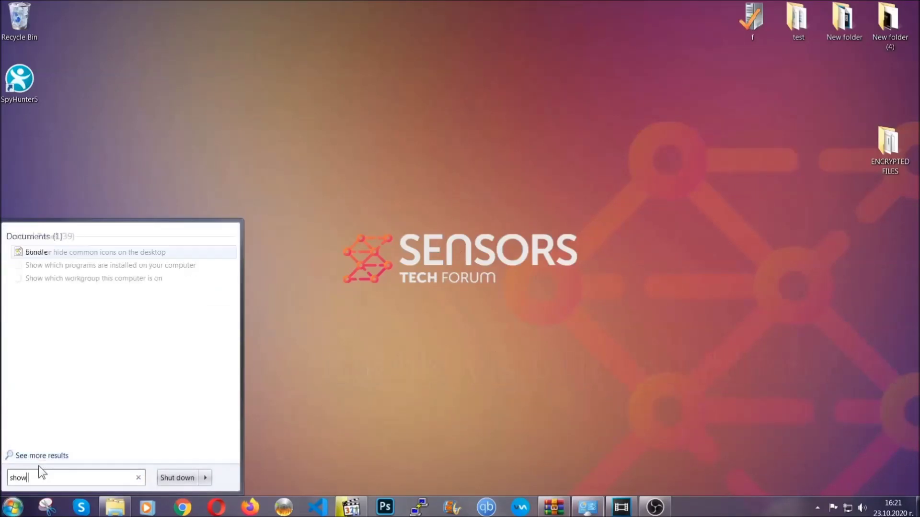
{"action": "type", "text": "iles and folders"}
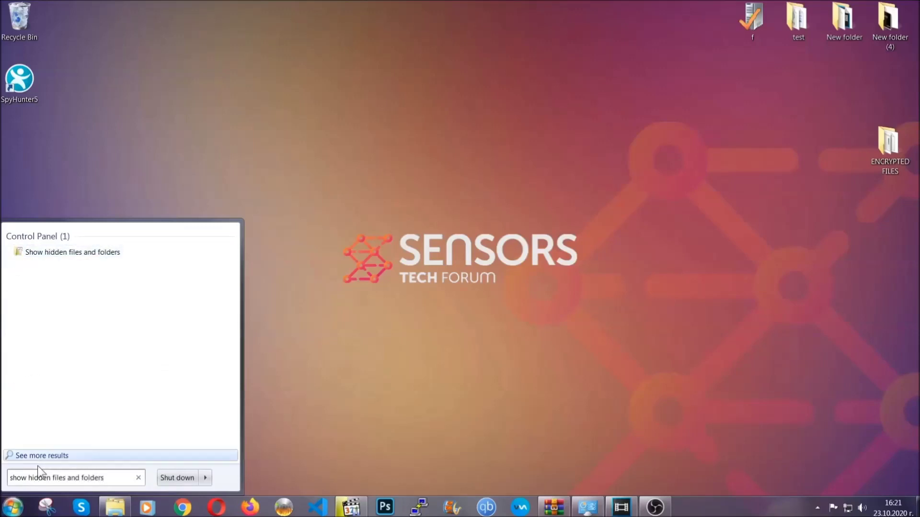
{"action": "left_click", "coordinate": [108, 254]}
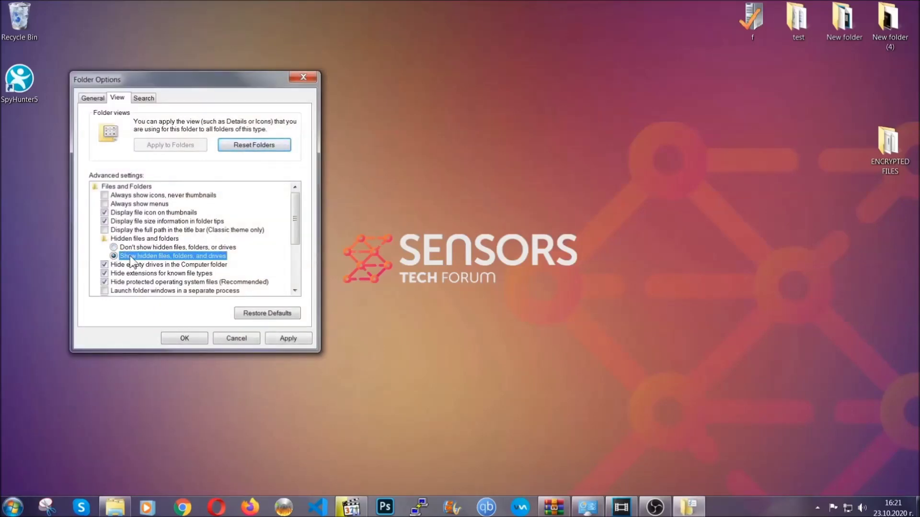
{"action": "left_click", "coordinate": [285, 339]}
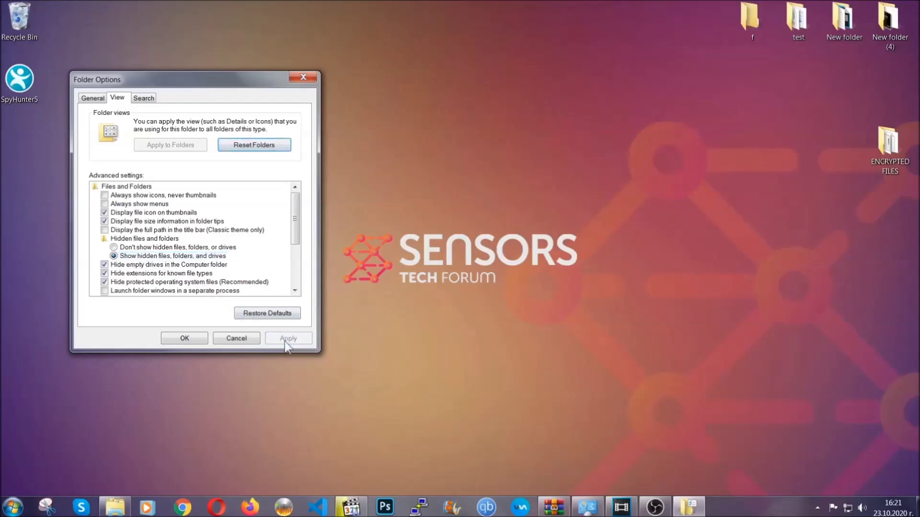
{"action": "left_click", "coordinate": [183, 338]}
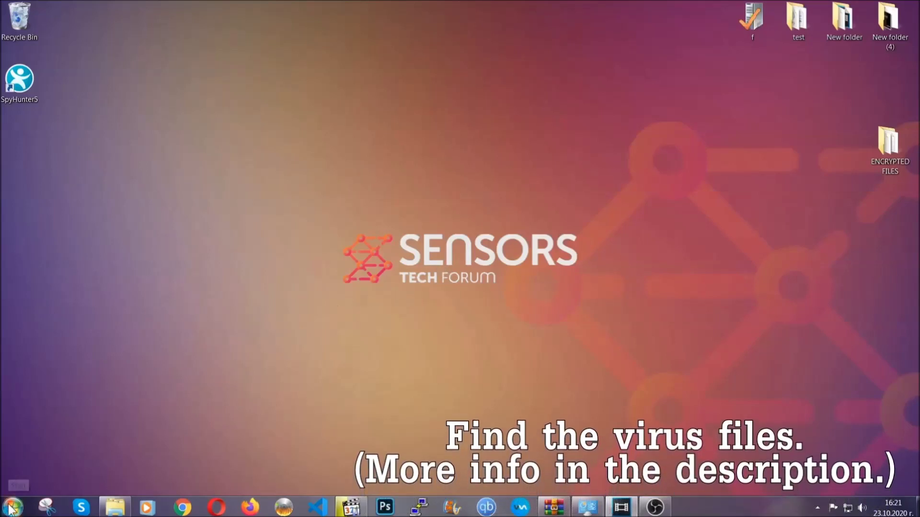
Search the whole computer for 'fileextension:exe Example Vir' to locate the virus executable
{"action": "key", "text": "super"}
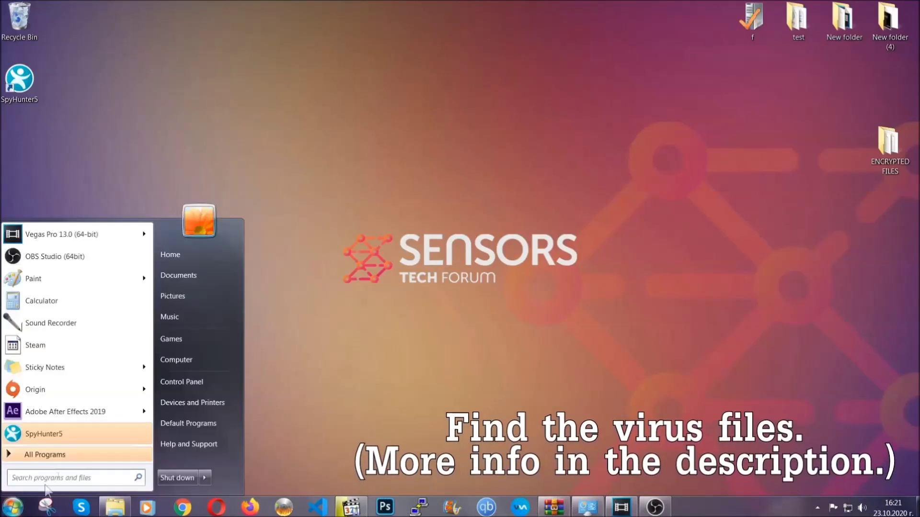
{"action": "left_click", "coordinate": [189, 358]}
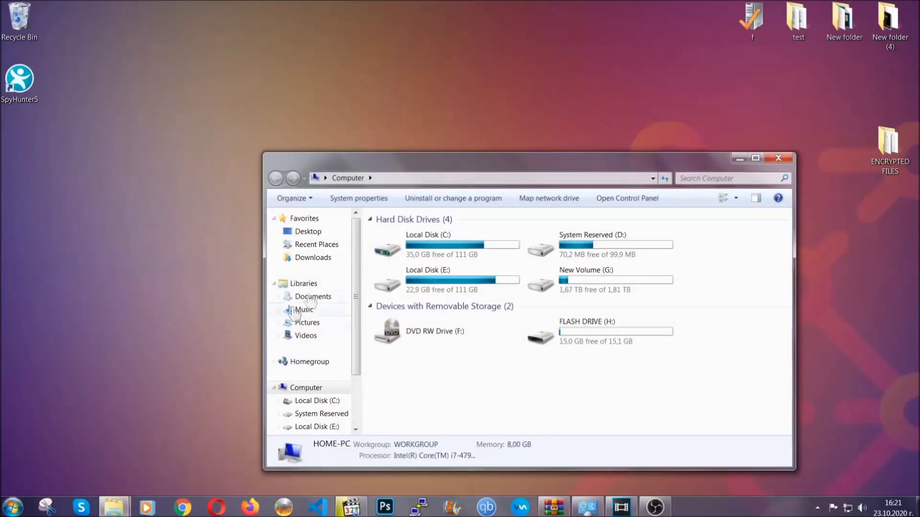
{"action": "left_click_drag", "start_coordinate": [500, 169], "coordinate": [439, 127]}
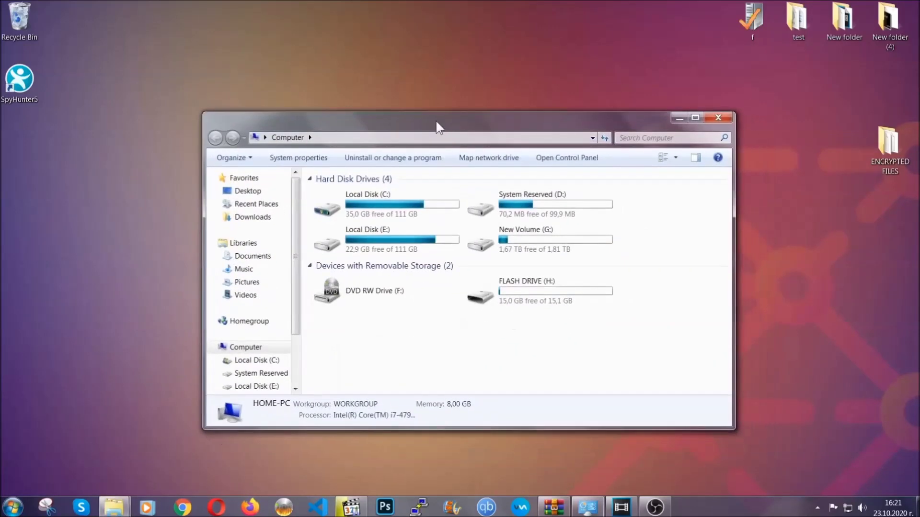
{"action": "left_click", "coordinate": [624, 138]}
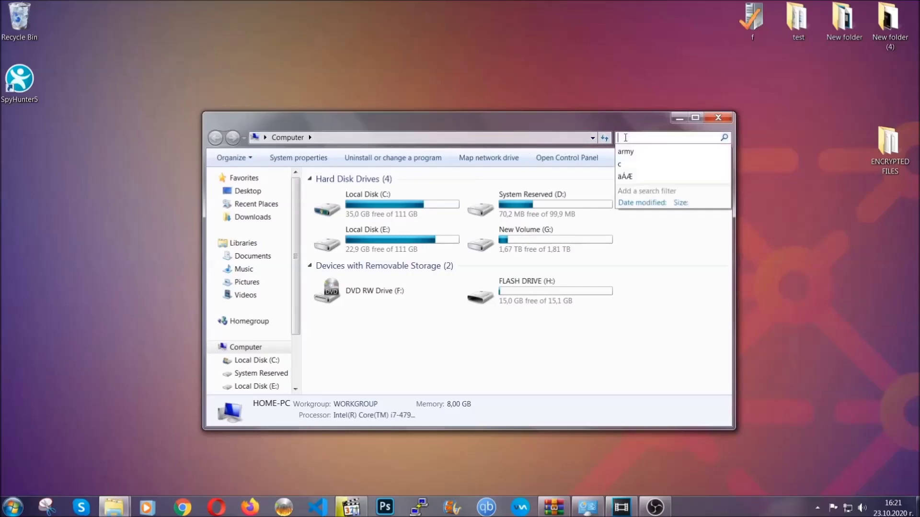
{"action": "type", "text": "filee"}
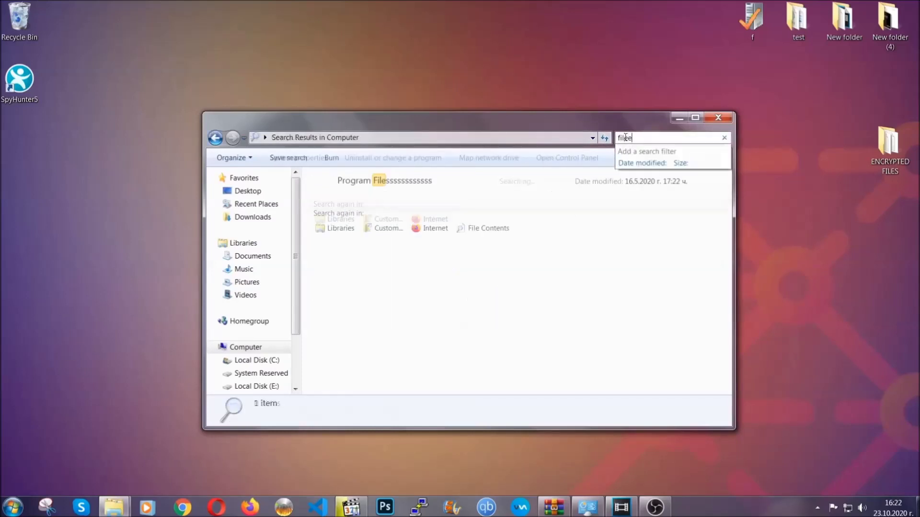
{"action": "type", "text": "xtension:exe "}
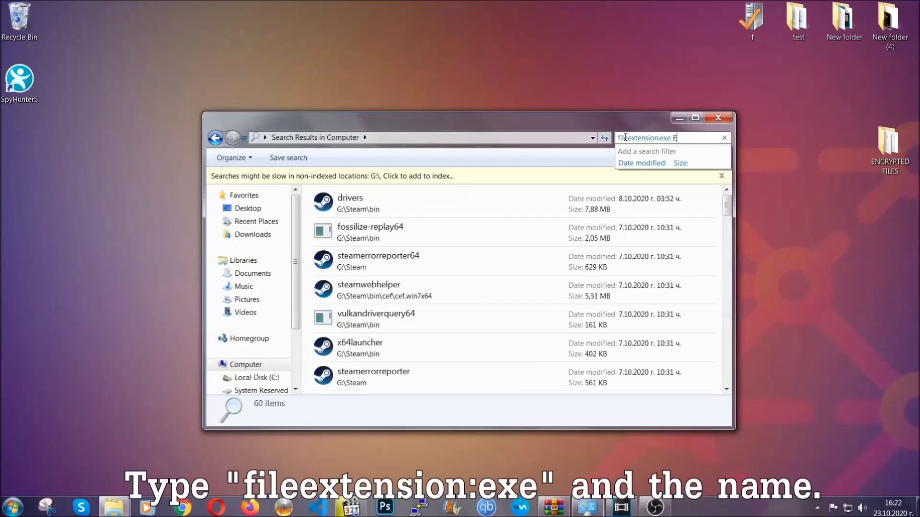
{"action": "type", "text": "Example Virus Name"}
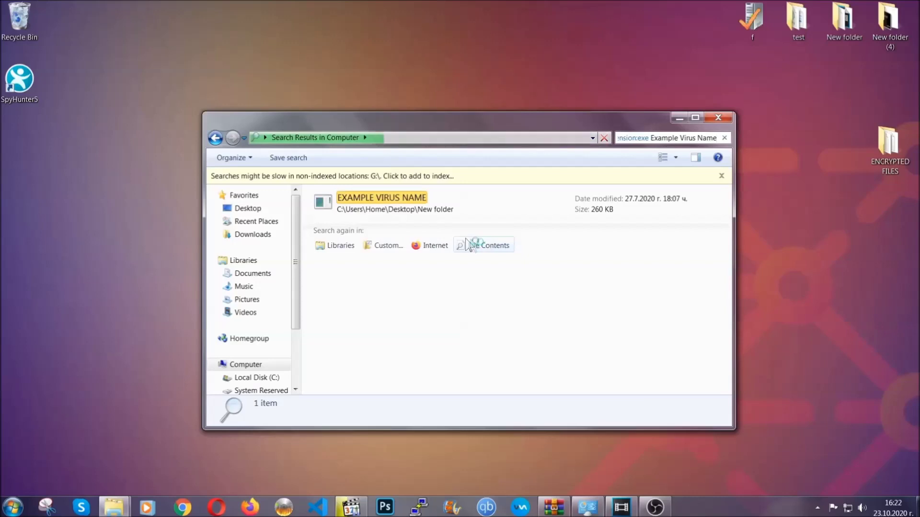
Delete the EXAMPLE VIRUS NAME executable to the Recycle Bin and close the search window
{"action": "left_click", "coordinate": [403, 197]}
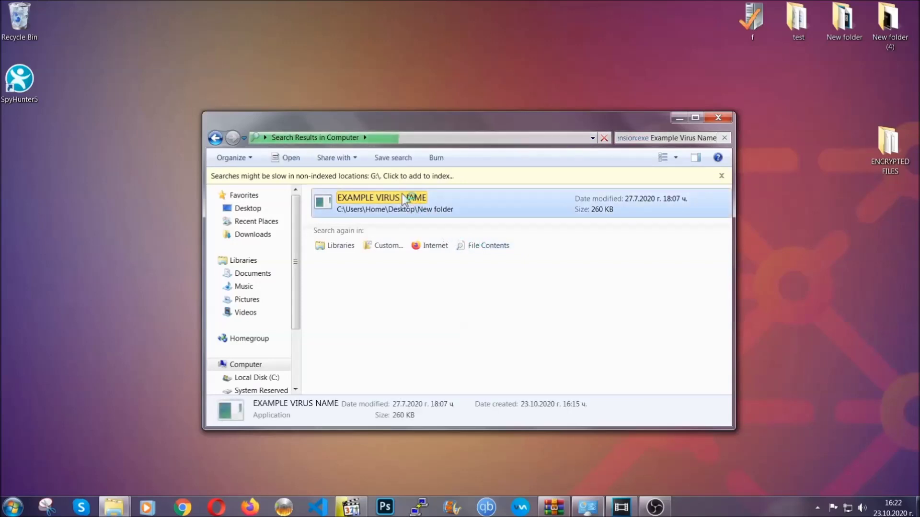
{"action": "right_click", "coordinate": [405, 202]}
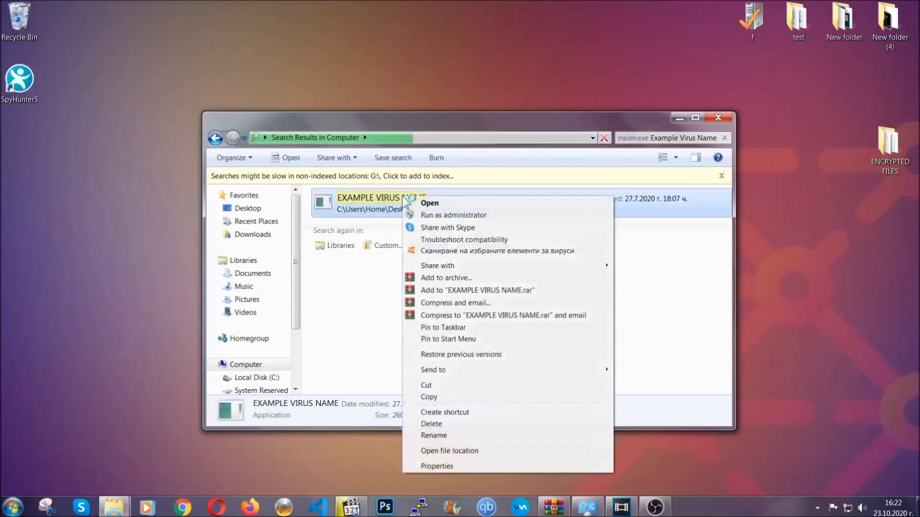
{"action": "left_click", "coordinate": [443, 424]}
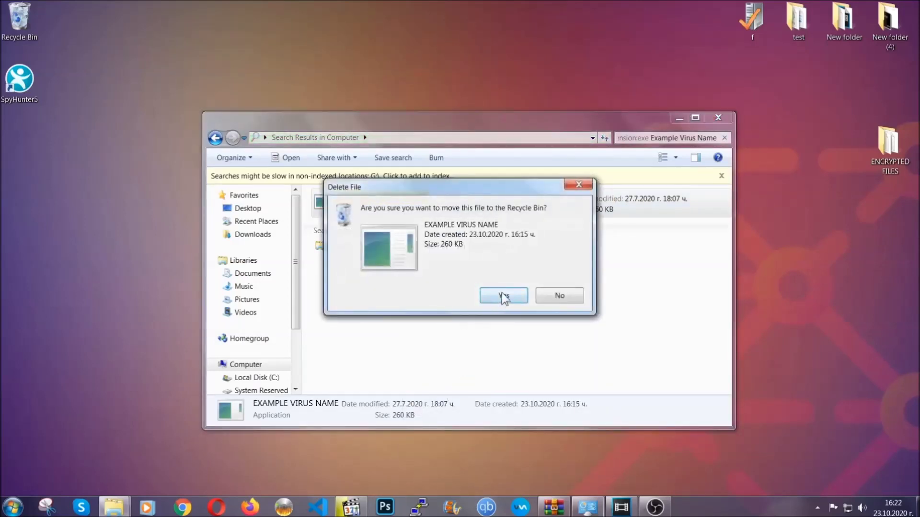
{"action": "left_click", "coordinate": [503, 296]}
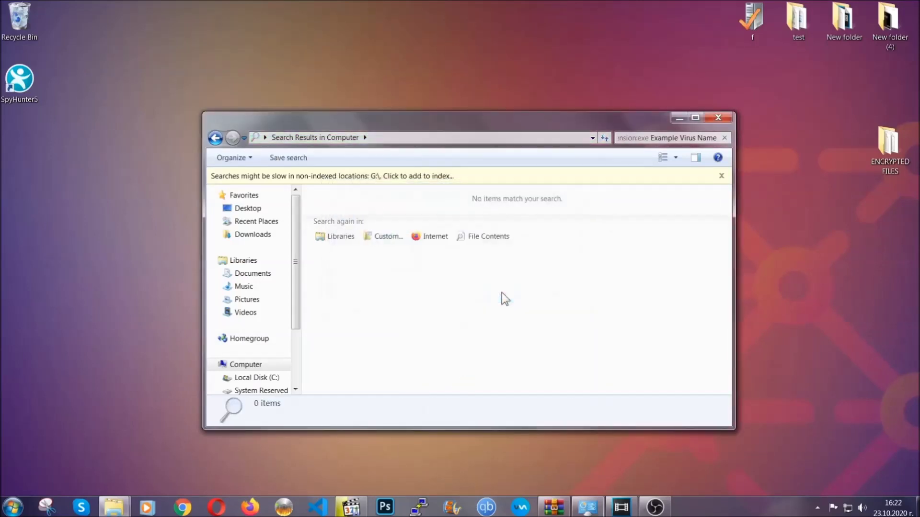
{"action": "left_click", "coordinate": [719, 117]}
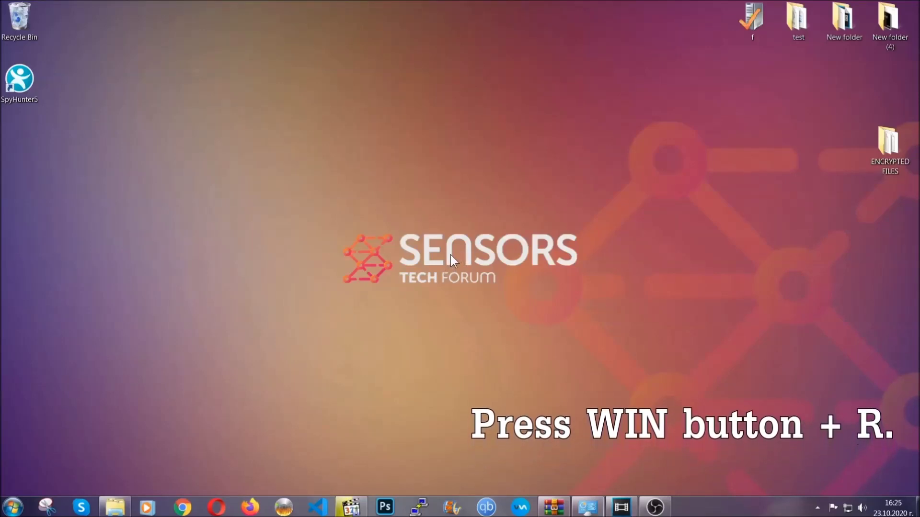
Launch Registry Editor by running REGEDIT from the Run box
{"action": "key", "text": "super+r"}
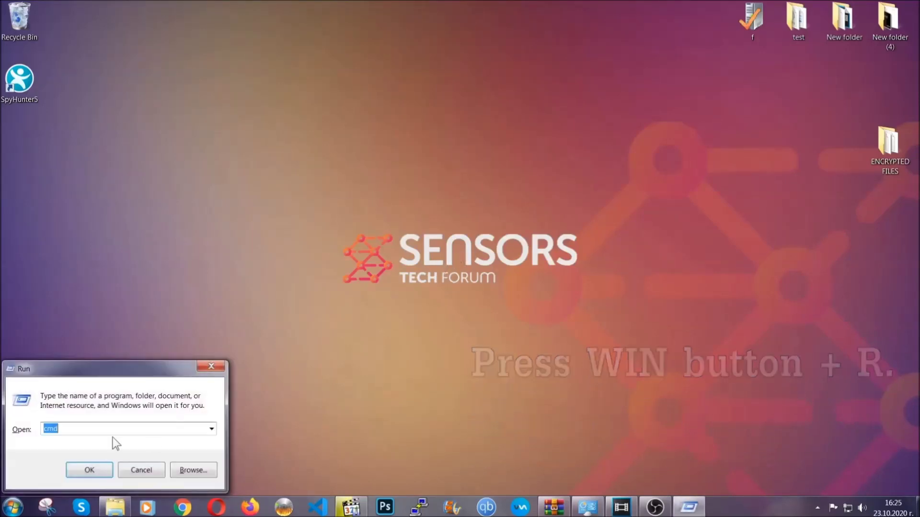
{"action": "left_click", "coordinate": [96, 433]}
{"action": "double_click", "coordinate": [87, 436]}
{"action": "type", "text": "REGEDIT"}
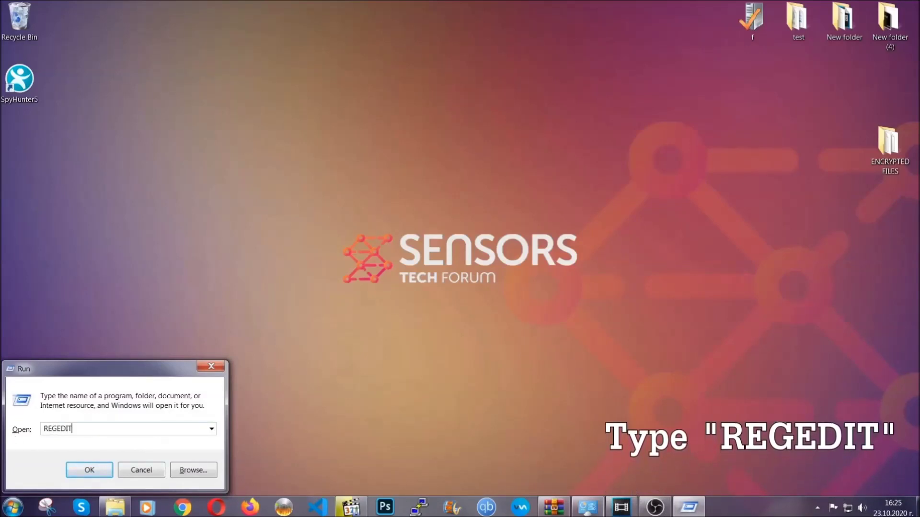
{"action": "left_click", "coordinate": [70, 470]}
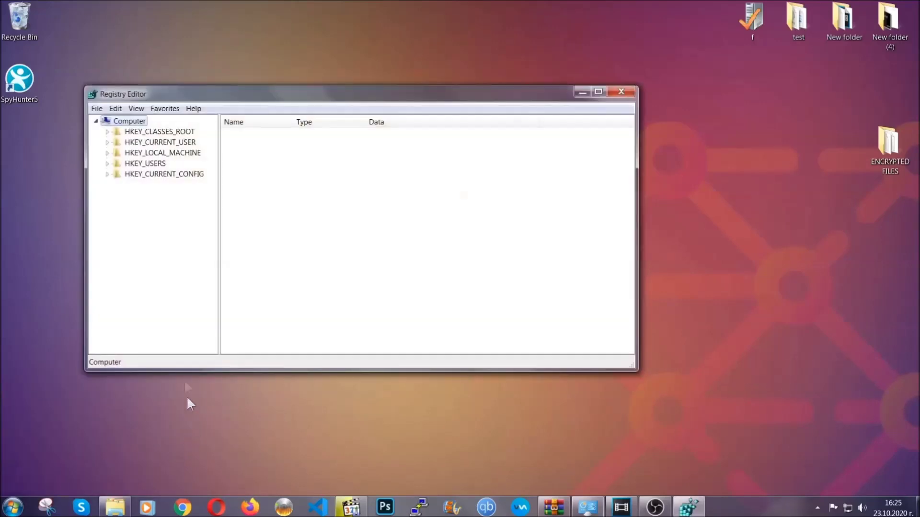
Export the entire registry to the desktop as BACKUP
{"action": "left_click", "coordinate": [97, 109]}
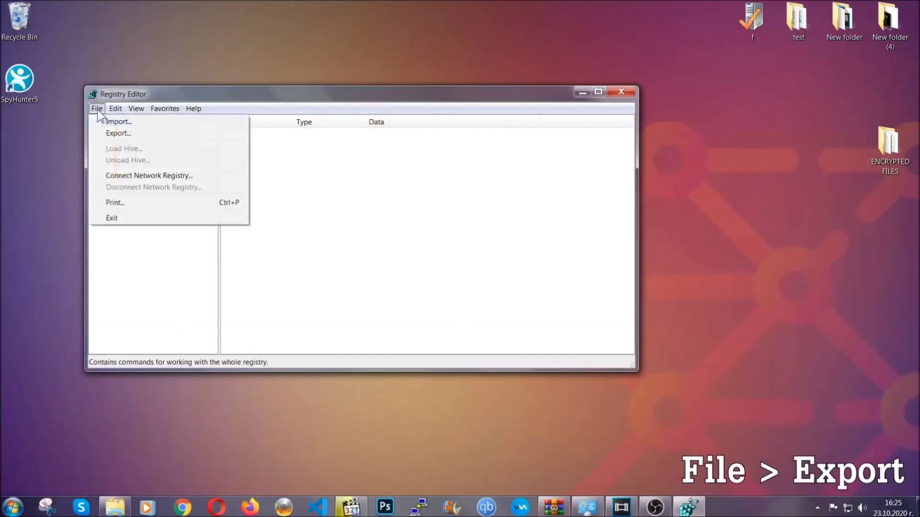
{"action": "left_click", "coordinate": [119, 133]}
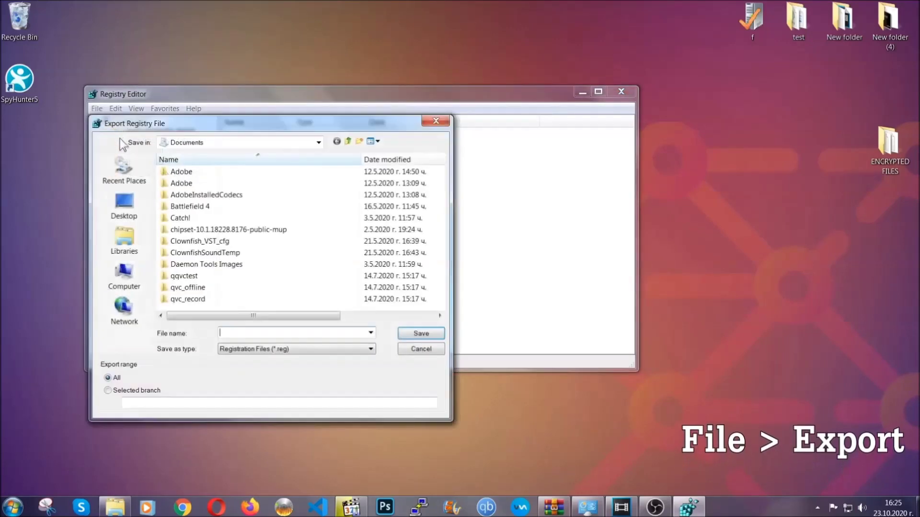
{"action": "left_click", "coordinate": [121, 206]}
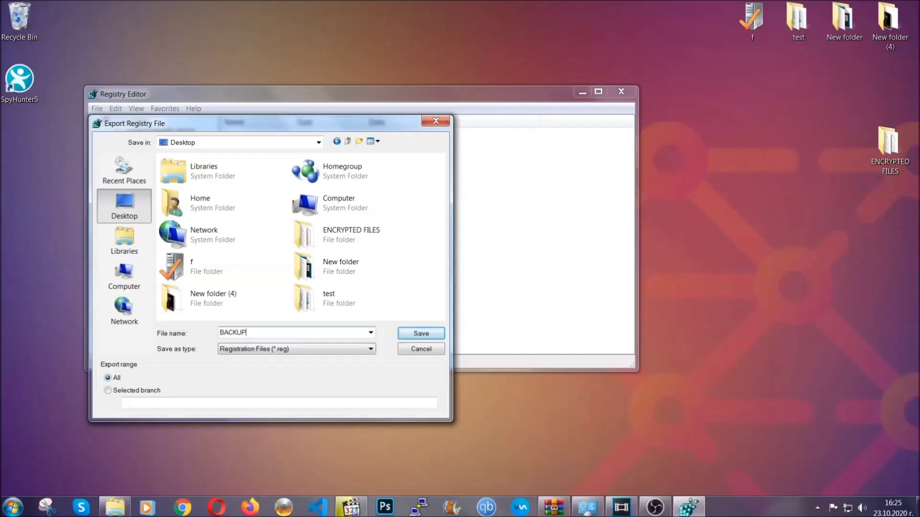
{"action": "left_click", "coordinate": [415, 334]}
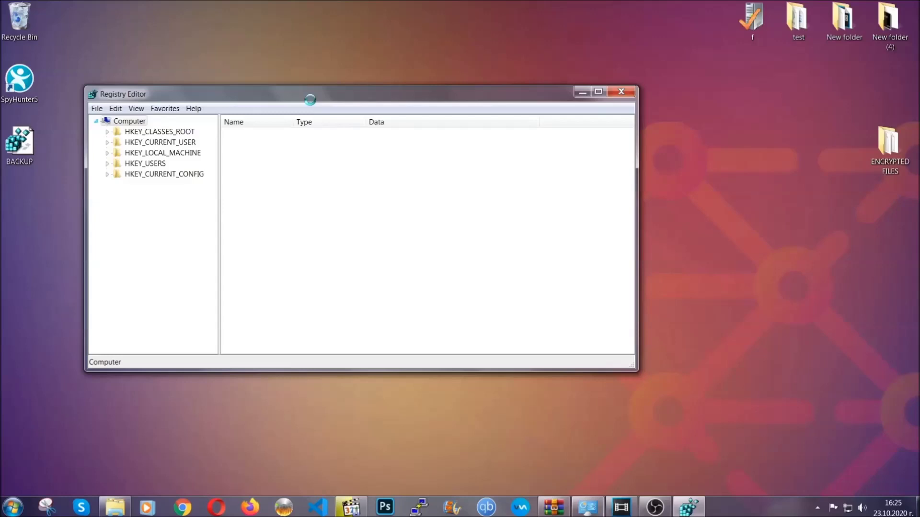
{"action": "left_click_drag", "start_coordinate": [310, 101], "coordinate": [401, 130]}
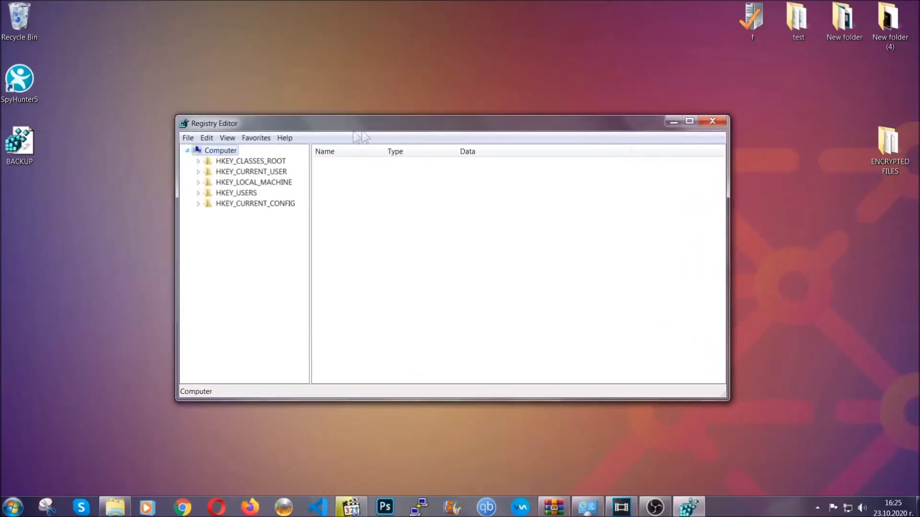
Search the registry for RunOnce and open that key under CurrentVersion
{"action": "left_click", "coordinate": [188, 138]}
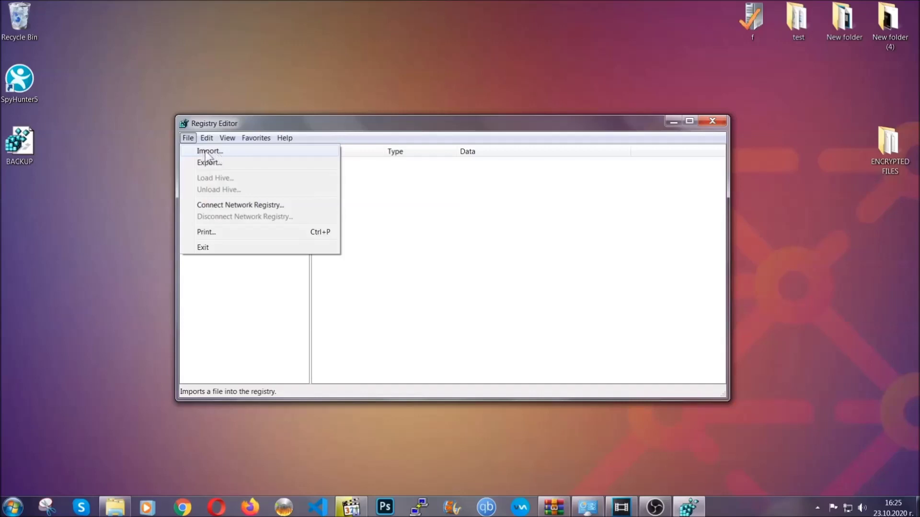
{"action": "left_click", "coordinate": [188, 138]}
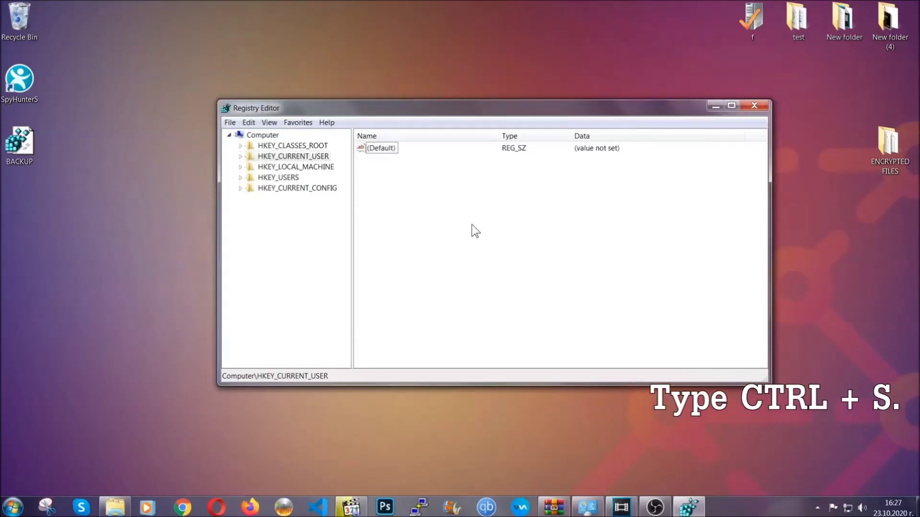
{"action": "key", "text": "ctrl+f"}
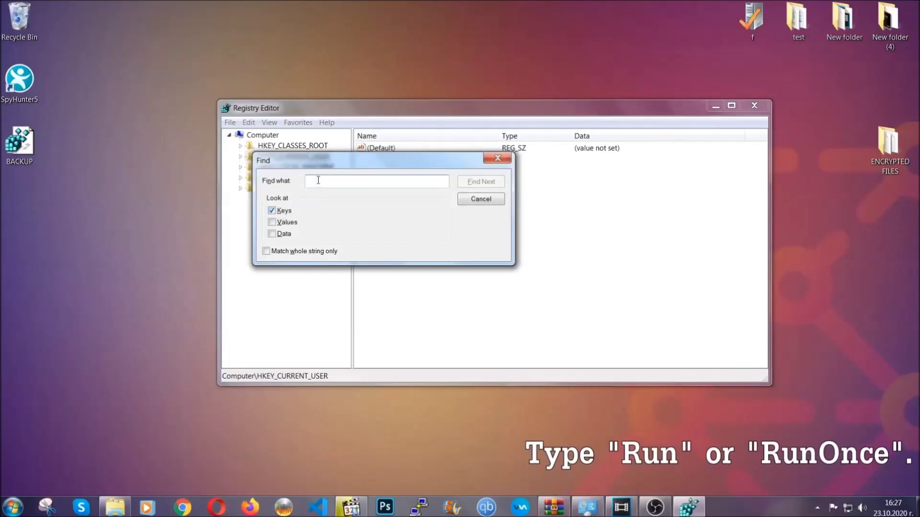
{"action": "type", "text": "RunO"}
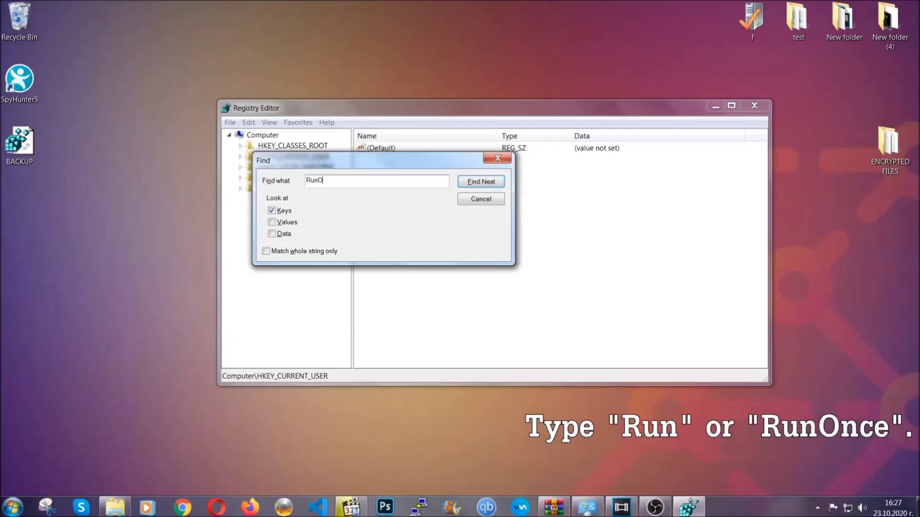
{"action": "type", "text": "nce"}
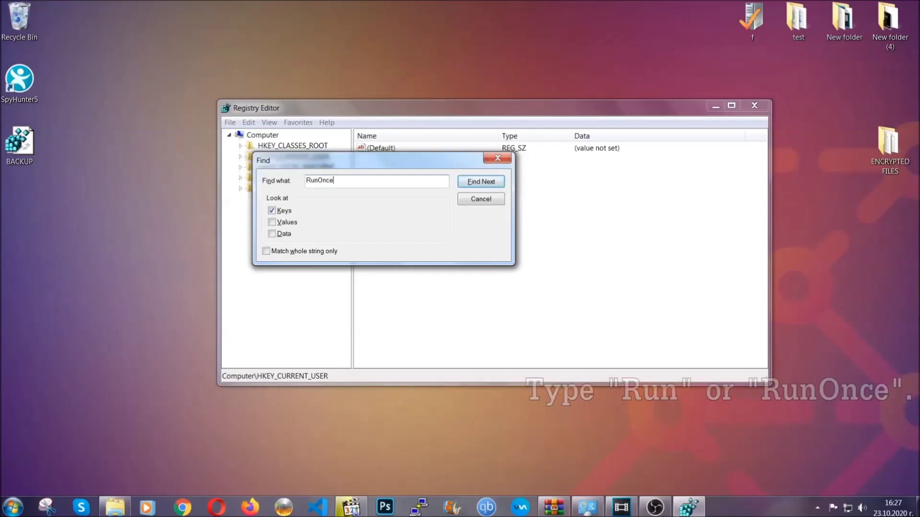
{"action": "left_click", "coordinate": [492, 185]}
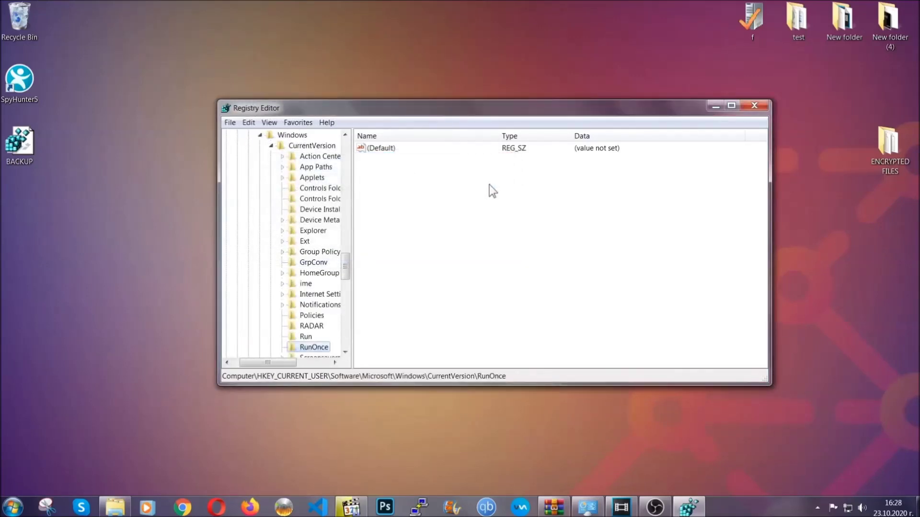
{"action": "left_click_drag", "start_coordinate": [346, 266], "coordinate": [345, 275]}
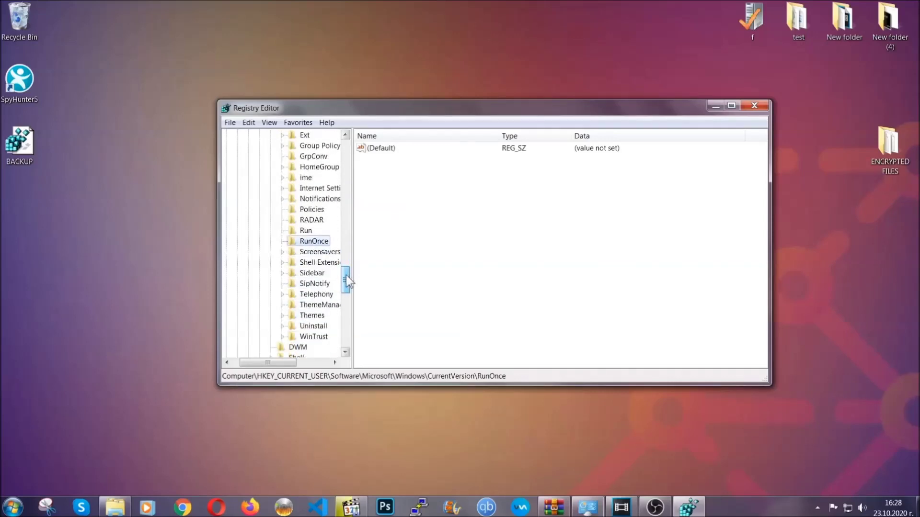
Delete the THE VIRUS value from the current user's Run key
{"action": "left_click", "coordinate": [306, 231]}
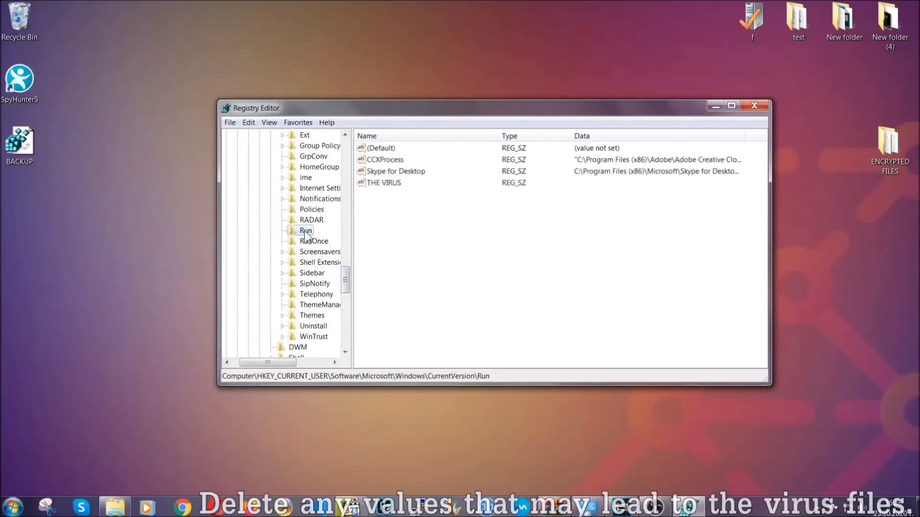
{"action": "left_click", "coordinate": [377, 184]}
{"action": "right_click", "coordinate": [378, 184]}
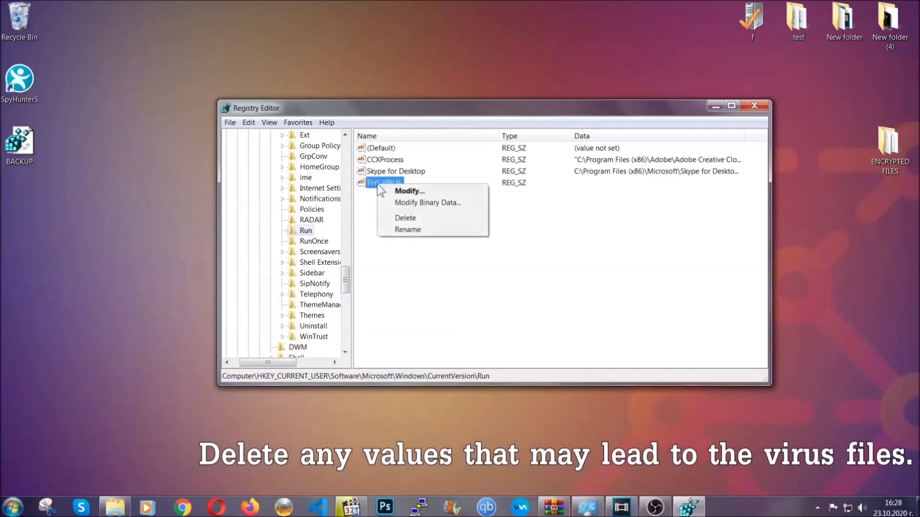
{"action": "left_click", "coordinate": [396, 218]}
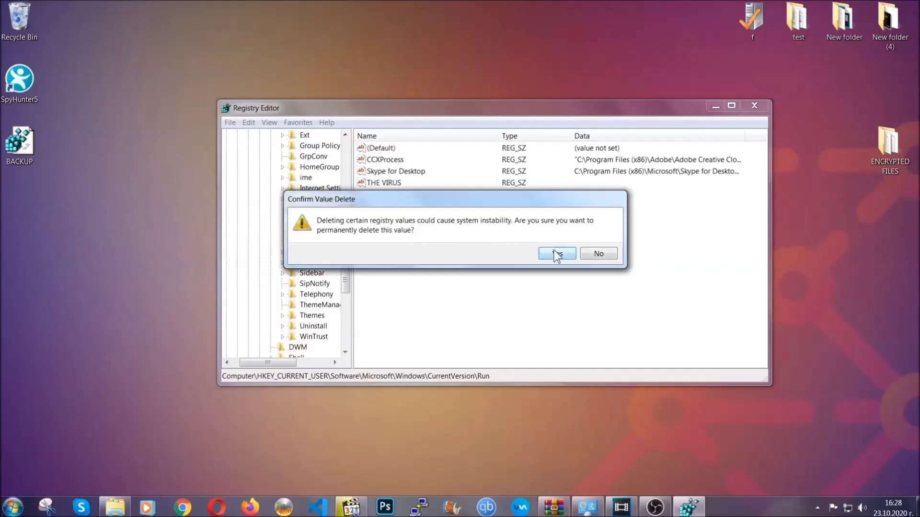
{"action": "left_click", "coordinate": [557, 254]}
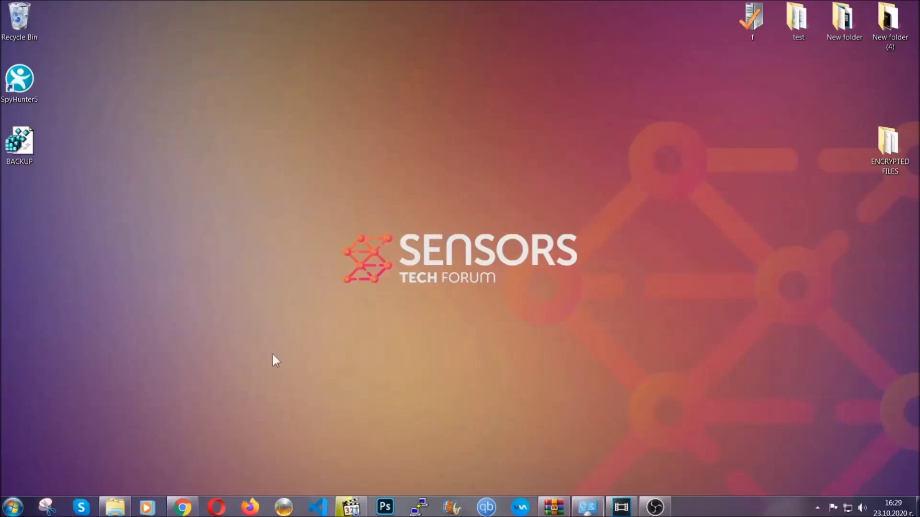
Bring the recovery article forward in Chrome and expand 'Method 2 - Restore Data via Windows Backup'
{"action": "left_click", "coordinate": [183, 507]}
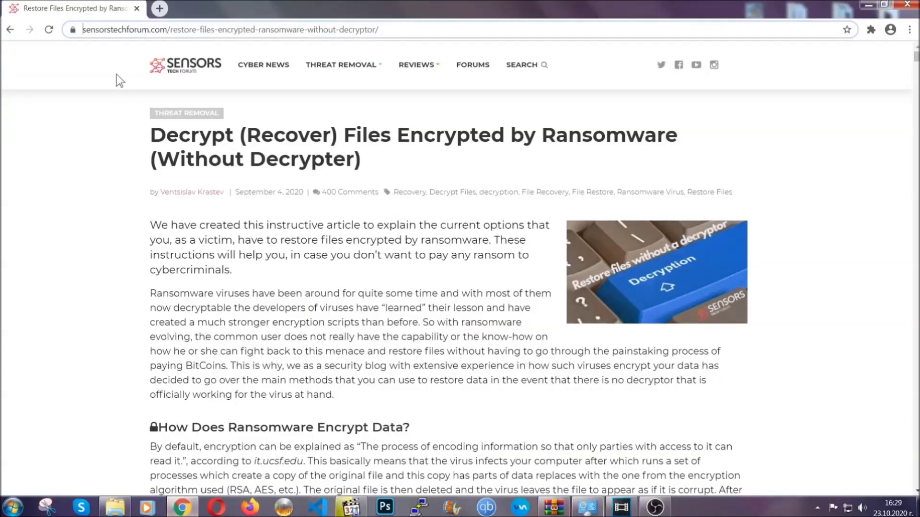
{"action": "left_click_drag", "start_coordinate": [84, 29], "coordinate": [415, 33]}
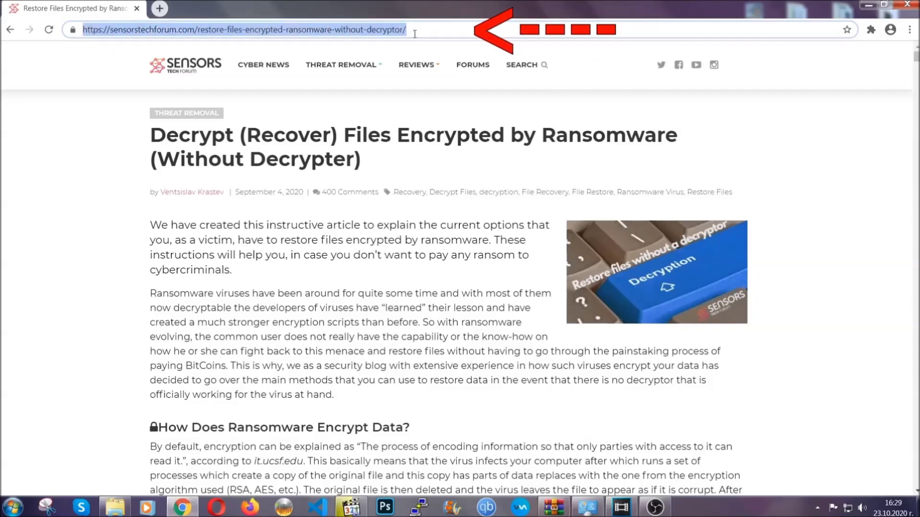
{"action": "mouse_move", "coordinate": [416, 94]}
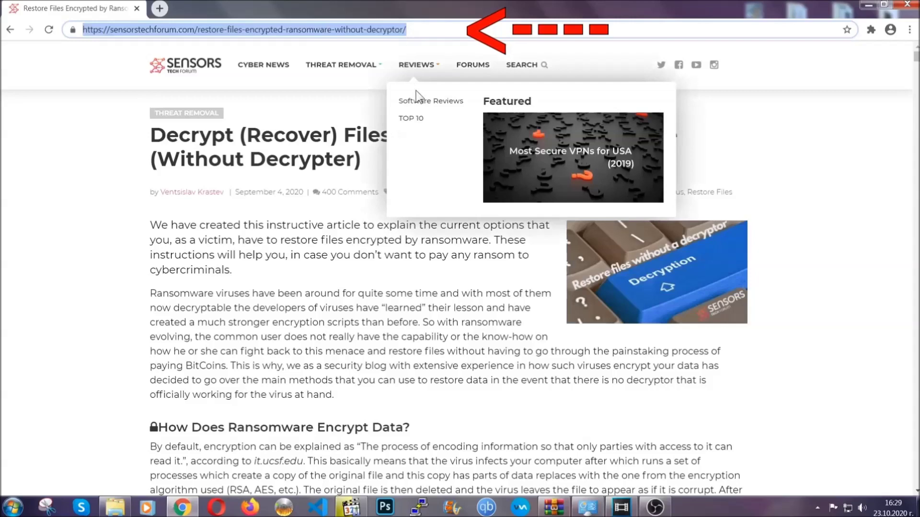
{"action": "scroll", "coordinate": [473, 262], "scroll_direction": "down", "scroll_amount": 5}
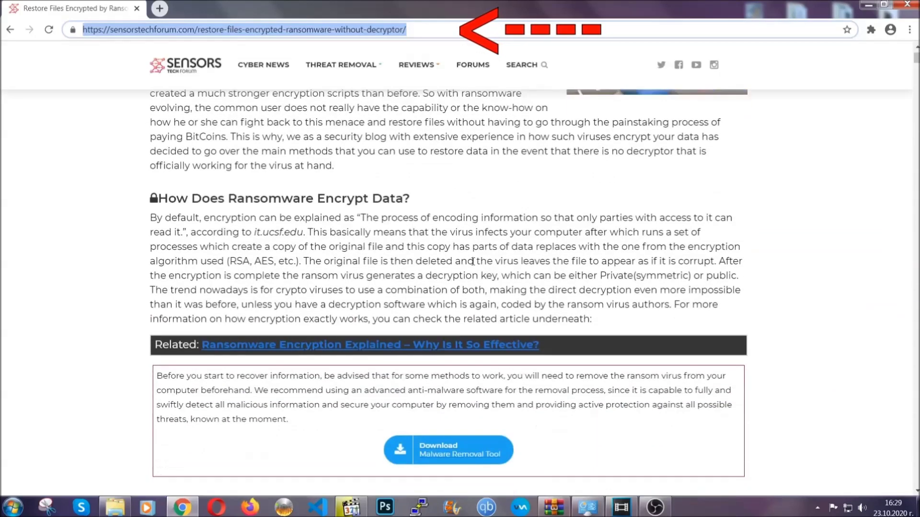
{"action": "scroll", "coordinate": [473, 262], "scroll_direction": "down", "scroll_amount": 6}
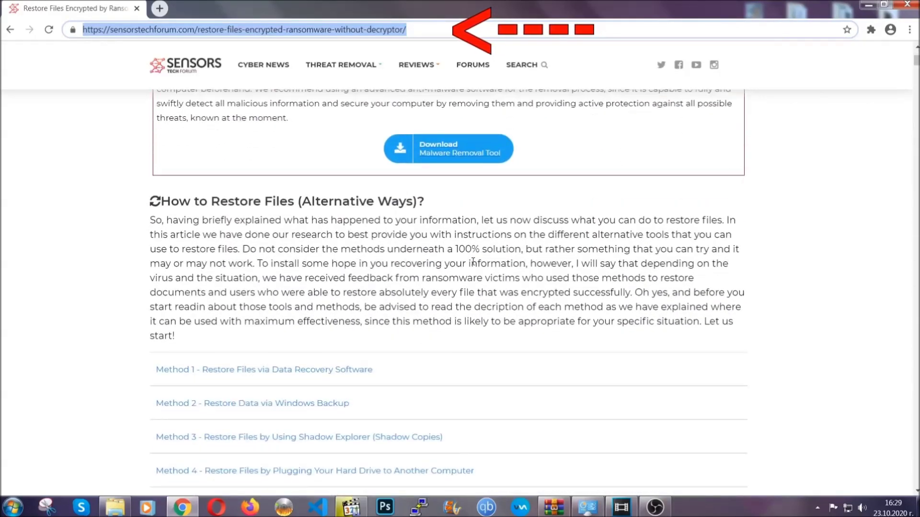
{"action": "scroll", "coordinate": [474, 262], "scroll_direction": "down", "scroll_amount": 4}
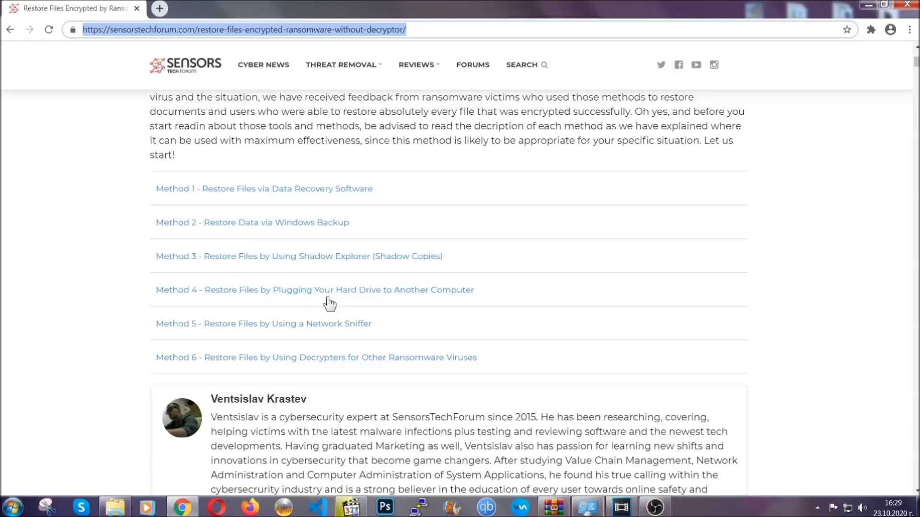
{"action": "left_click", "coordinate": [286, 222]}
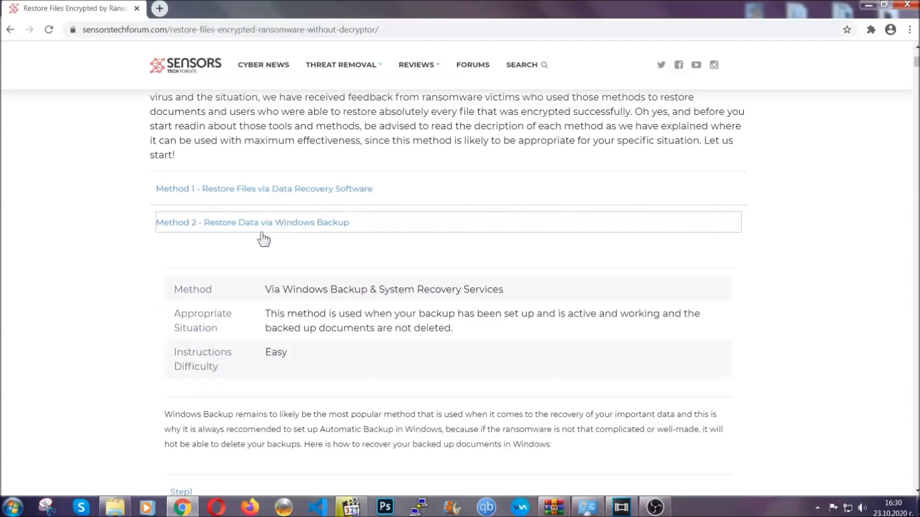
Expand Step1, Step2 and Step3 under Method 2
{"action": "left_click_drag", "start_coordinate": [266, 289], "coordinate": [323, 357]}
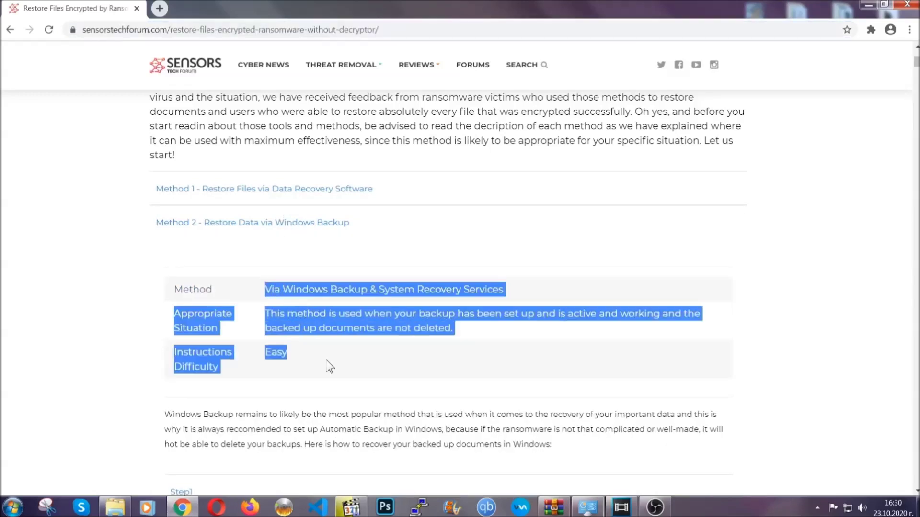
{"action": "left_click", "coordinate": [329, 357]}
{"action": "scroll", "coordinate": [328, 358], "scroll_direction": "down", "scroll_amount": 4}
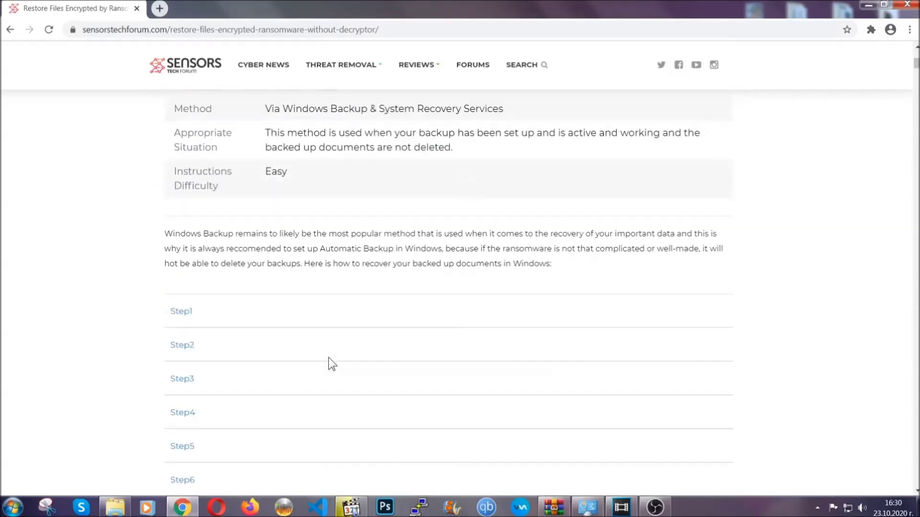
{"action": "scroll", "coordinate": [329, 357], "scroll_direction": "down", "scroll_amount": 1}
{"action": "left_click", "coordinate": [188, 252]}
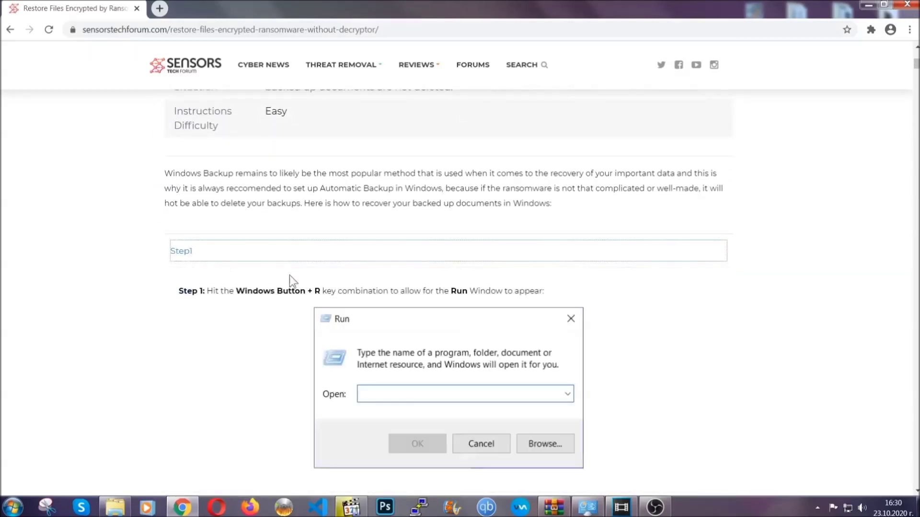
{"action": "scroll", "coordinate": [432, 302], "scroll_direction": "down", "scroll_amount": 4}
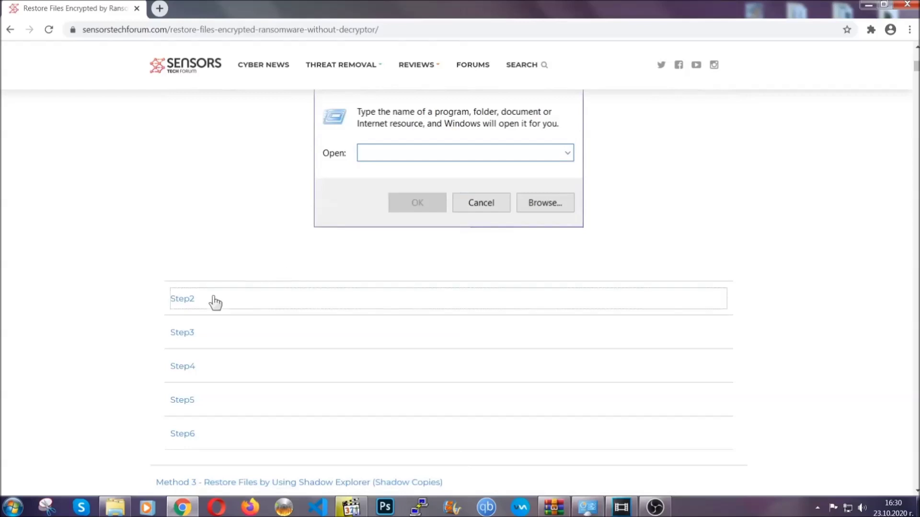
{"action": "left_click", "coordinate": [216, 302]}
{"action": "scroll", "coordinate": [411, 307], "scroll_direction": "down", "scroll_amount": 4}
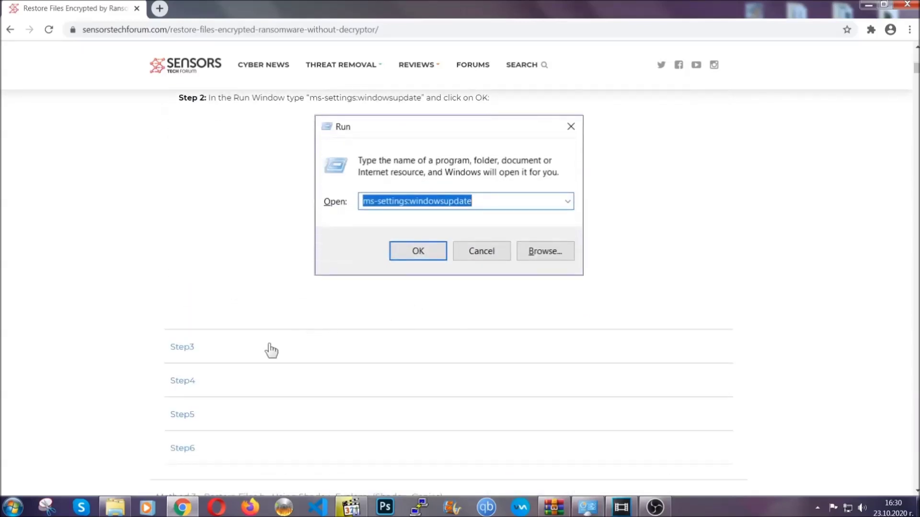
{"action": "left_click", "coordinate": [271, 351]}
Scroll back up the article and minimize Chrome to show the desktop
{"action": "scroll", "coordinate": [407, 329], "scroll_direction": "down", "scroll_amount": 3}
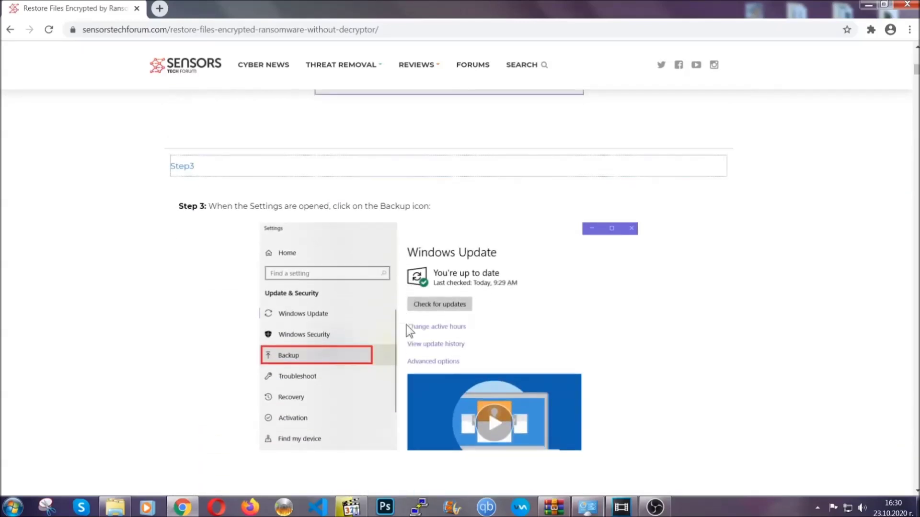
{"action": "scroll", "coordinate": [407, 329], "scroll_direction": "down", "scroll_amount": 4}
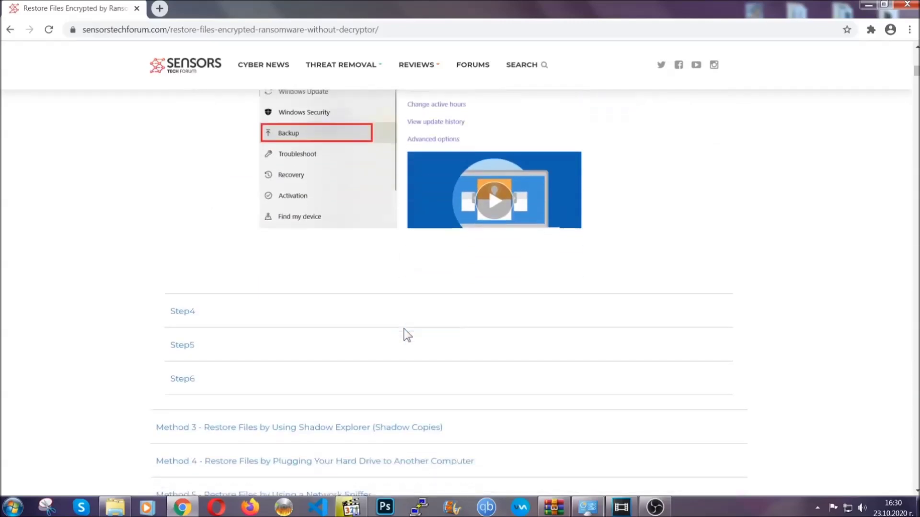
{"action": "scroll", "coordinate": [404, 329], "scroll_direction": "down", "scroll_amount": 7}
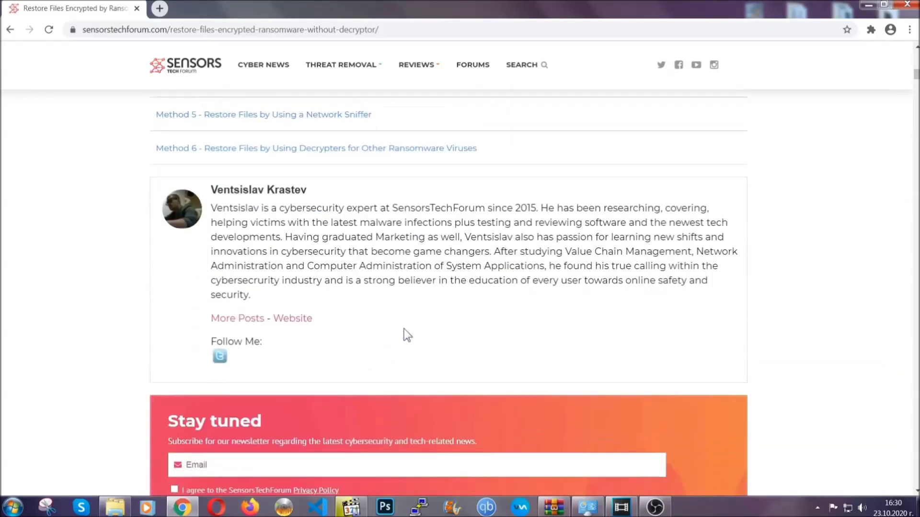
{"action": "scroll", "coordinate": [404, 328], "scroll_direction": "up", "scroll_amount": 20}
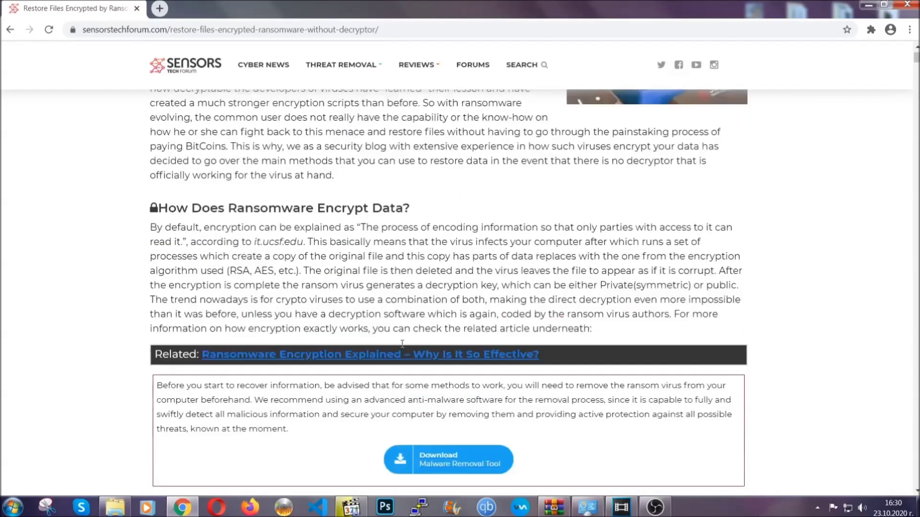
{"action": "scroll", "coordinate": [402, 343], "scroll_direction": "up", "scroll_amount": 4}
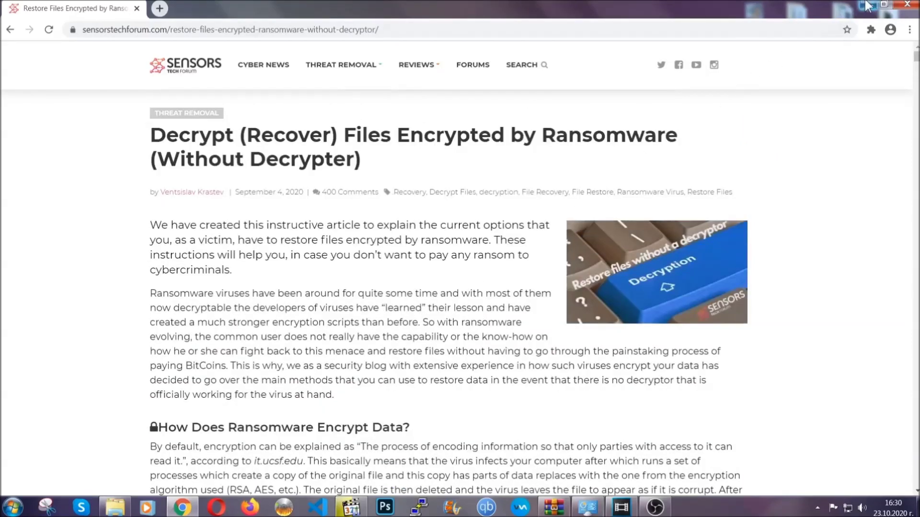
{"action": "left_click", "coordinate": [866, 5]}
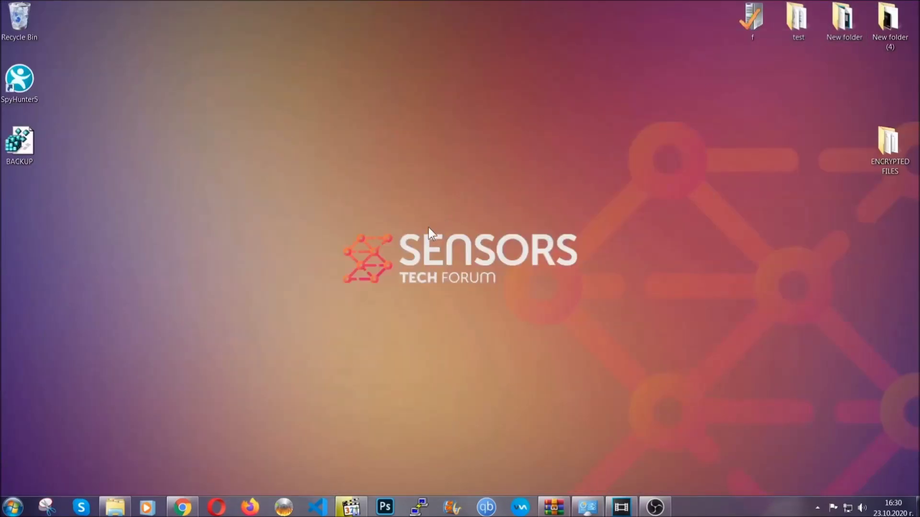